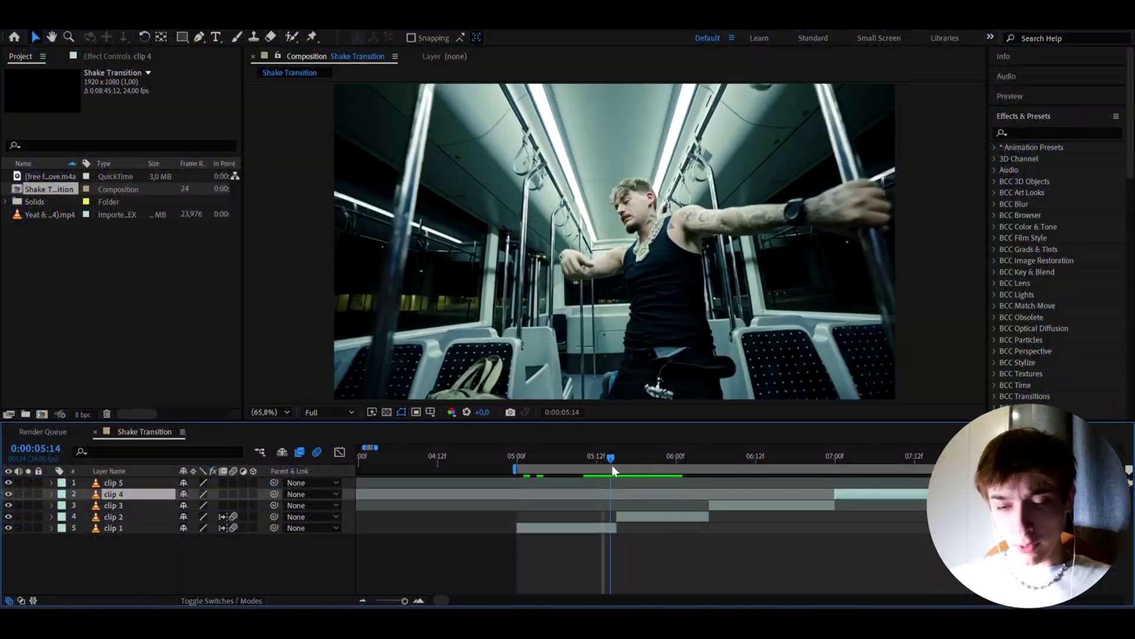
Select the clip 2 layer in the Shake Transition timeline
{"action": "left_click", "coordinate": [642, 518]}
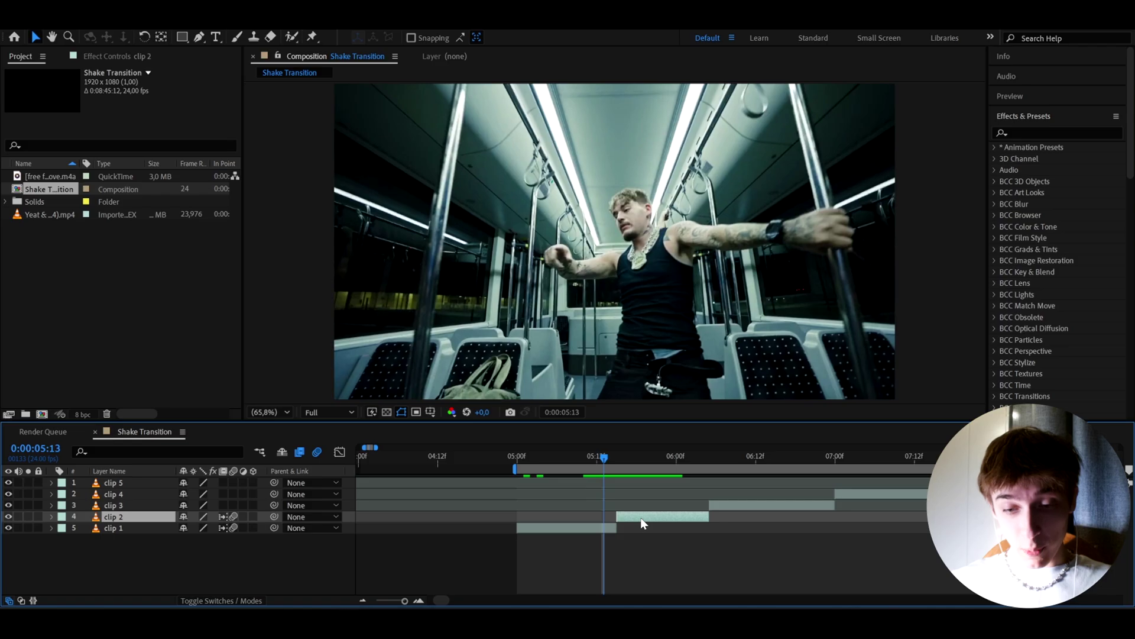
Add an adjustment layer above clip 2 and apply Sapphire S_DissolveShake at the 05:15 cut
{"action": "key", "text": "ctrl+alt+y"}
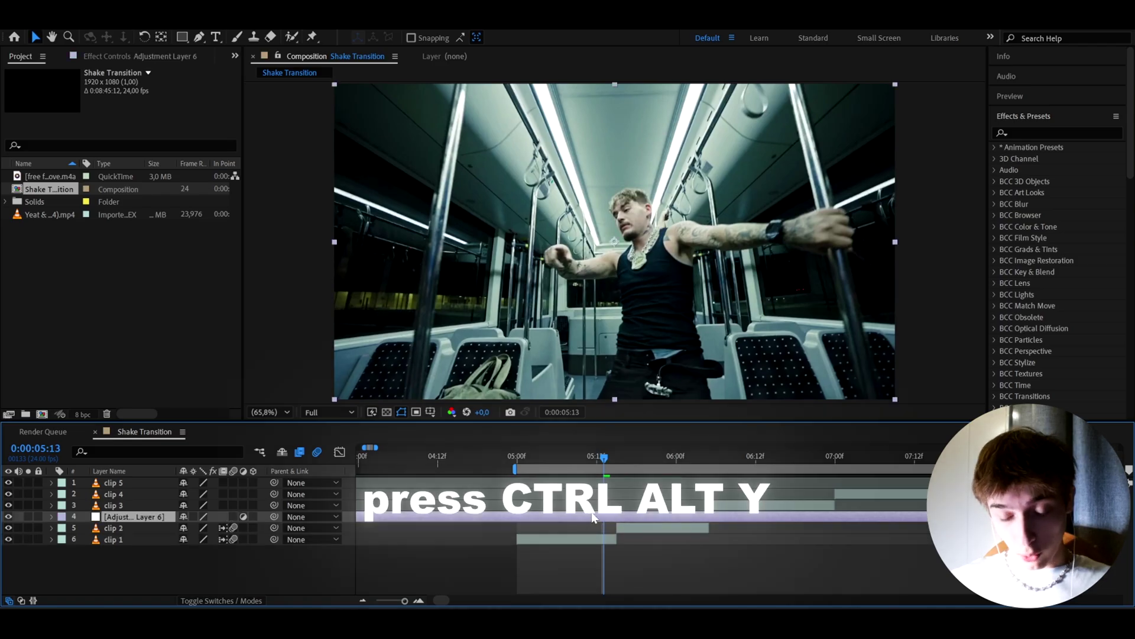
{"action": "left_click_drag", "start_coordinate": [603, 459], "coordinate": [615, 468]}
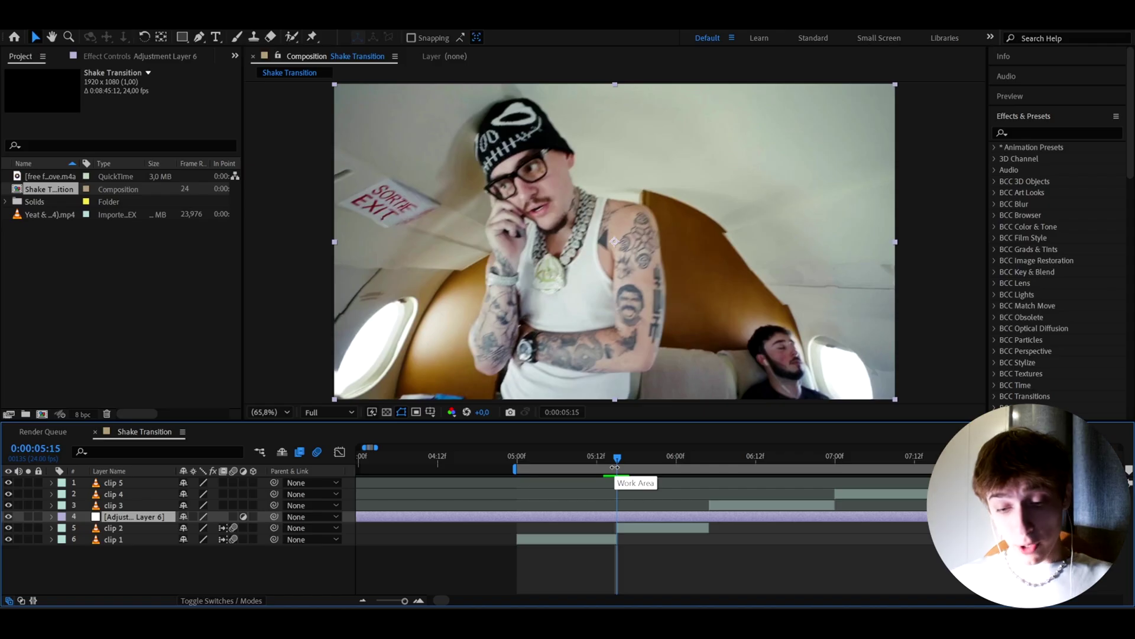
{"action": "key", "text": "ctrl+space"}
{"action": "type", "text": "s_dissolv"}
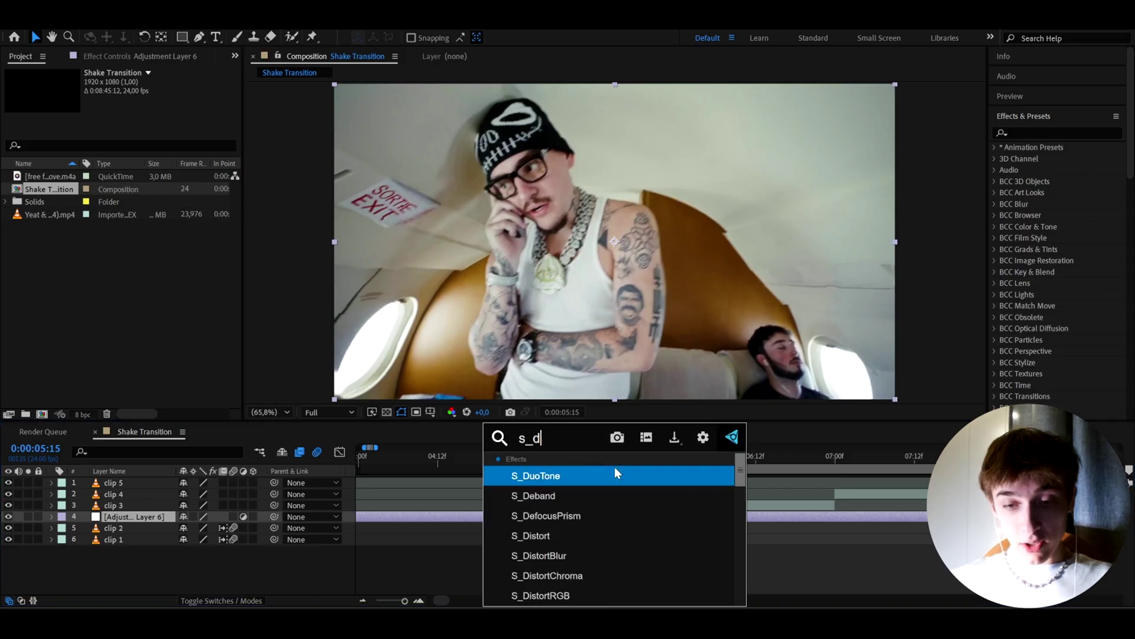
{"action": "type", "text": "eshake"}
{"action": "key", "text": "Return"}
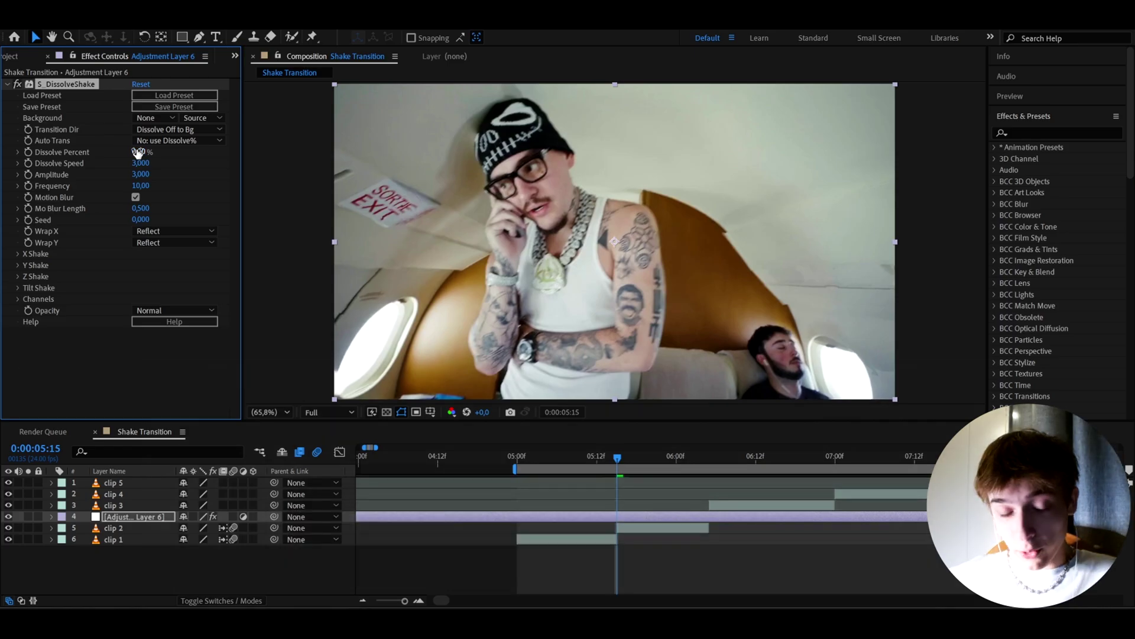
Set Dissolve Percent to 37% and park the playhead on the 05:15 cut frame
{"action": "left_click", "coordinate": [138, 153]}
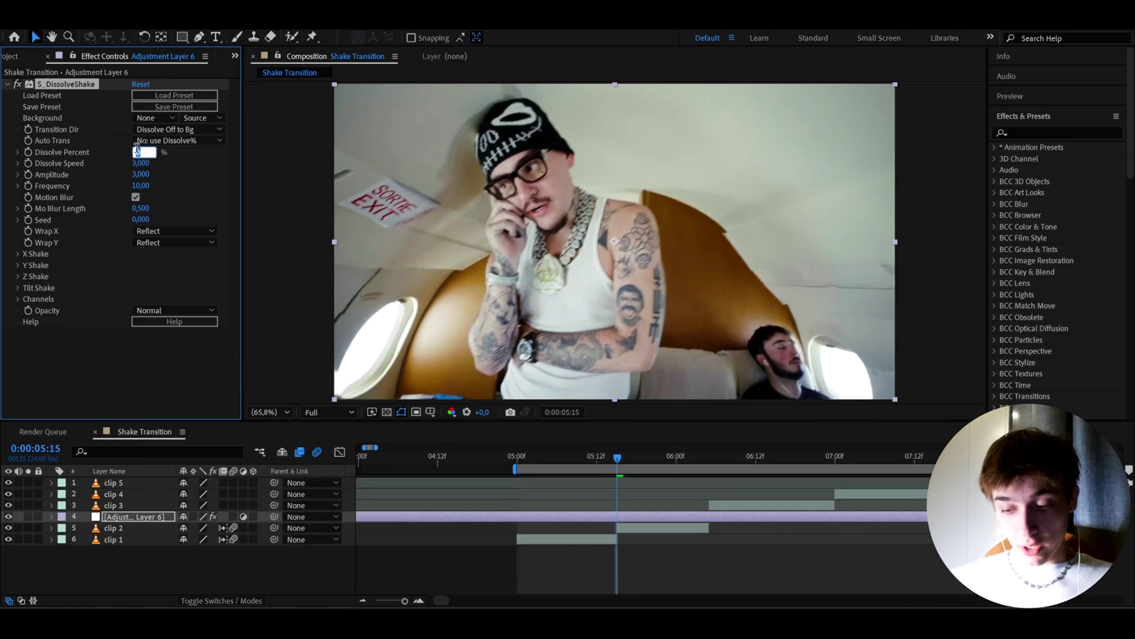
{"action": "key", "text": "Return"}
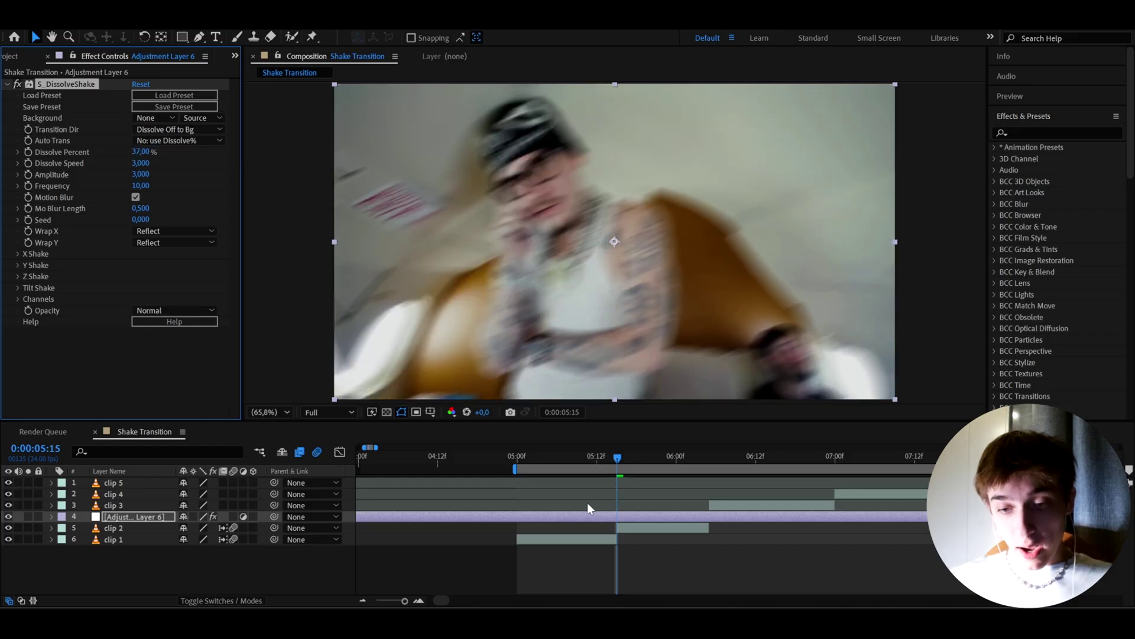
{"action": "key", "text": "equal"}
{"action": "key", "text": "equal"}
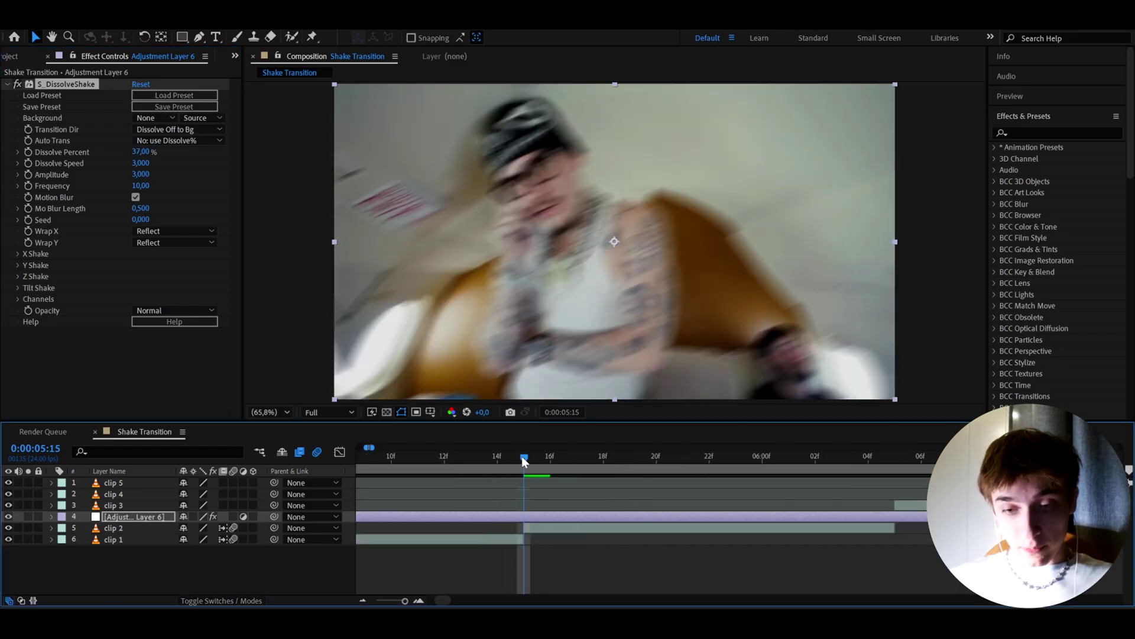
{"action": "mouse_move", "coordinate": [523, 458]}
{"action": "left_mouse_down"}
{"action": "mouse_move", "coordinate": [471, 467]}
{"action": "mouse_move", "coordinate": [559, 467]}
{"action": "mouse_move", "coordinate": [516, 474]}
{"action": "left_mouse_up"}
{"action": "left_click", "coordinate": [497, 469]}
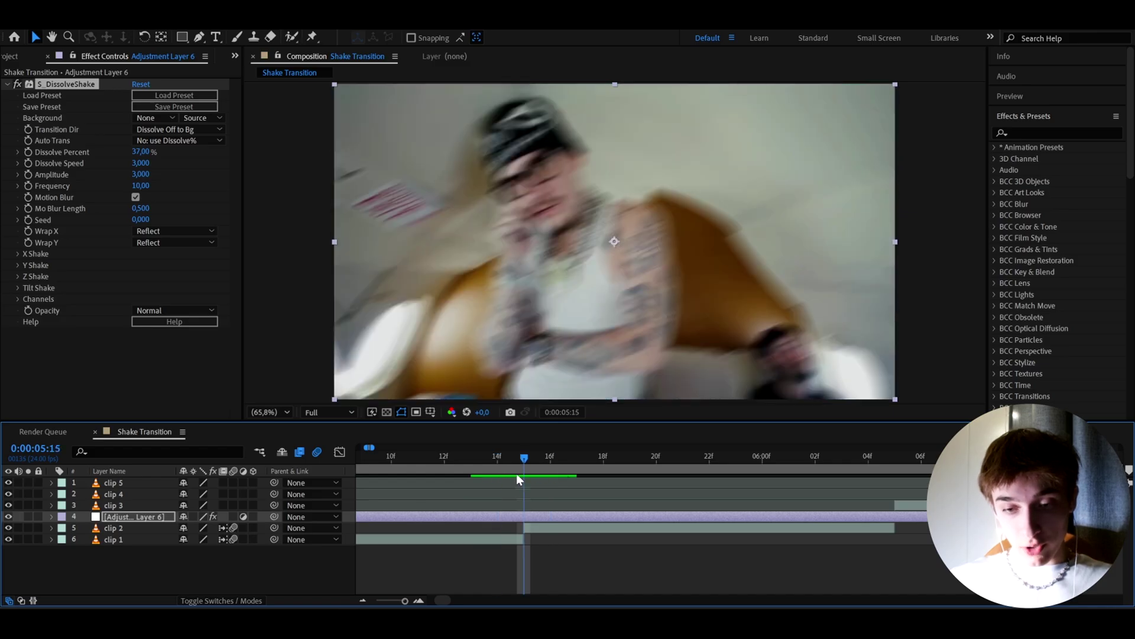
Mark the 05:15 cut with a layer marker and a composition marker
{"action": "left_click", "coordinate": [521, 522]}
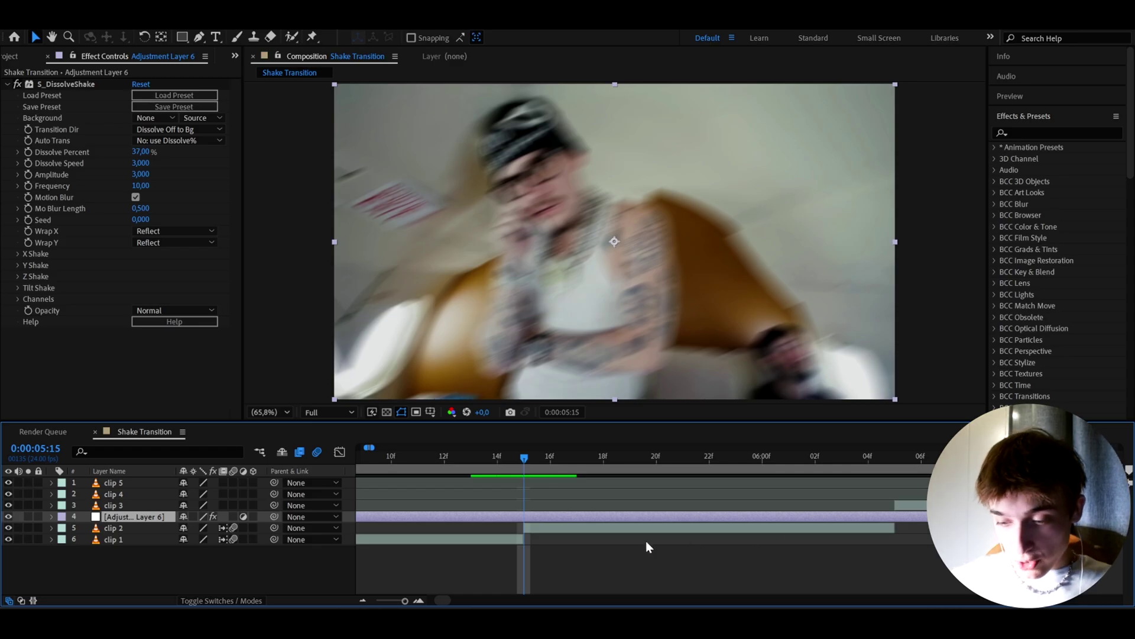
{"action": "key", "text": "KP_Multiply"}
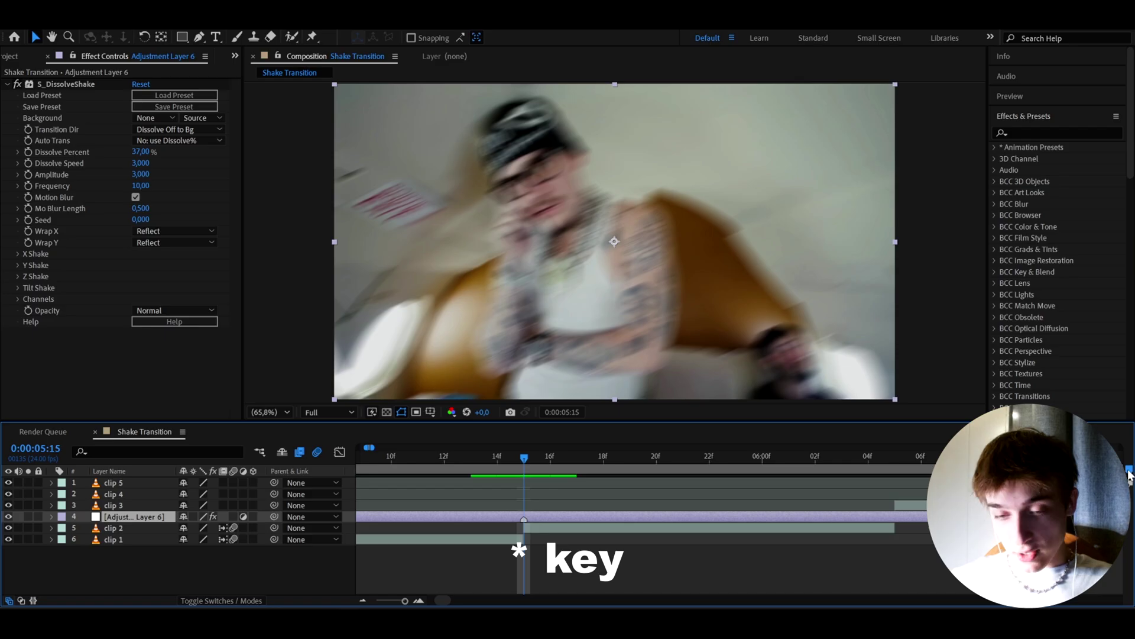
{"action": "mouse_move", "coordinate": [1128, 471]}
{"action": "left_mouse_down"}
{"action": "mouse_move", "coordinate": [471, 459]}
{"action": "mouse_move", "coordinate": [523, 468]}
{"action": "left_mouse_up"}
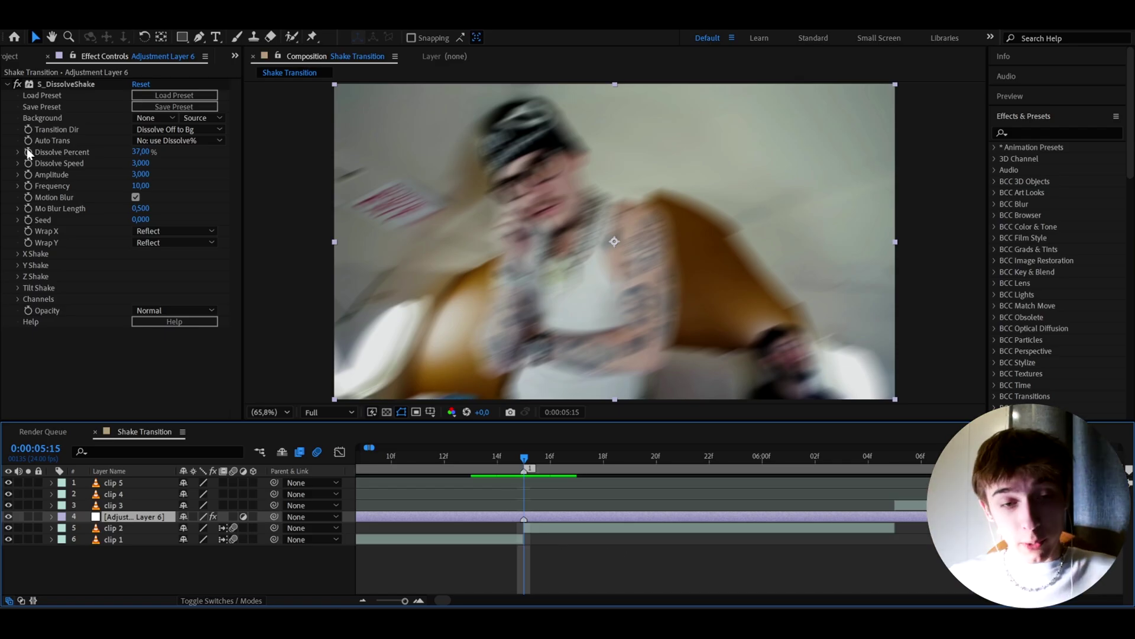
Keyframe Dissolve Percent at 37% on the cut and reveal it under the adjustment layer
{"action": "left_click", "coordinate": [27, 152]}
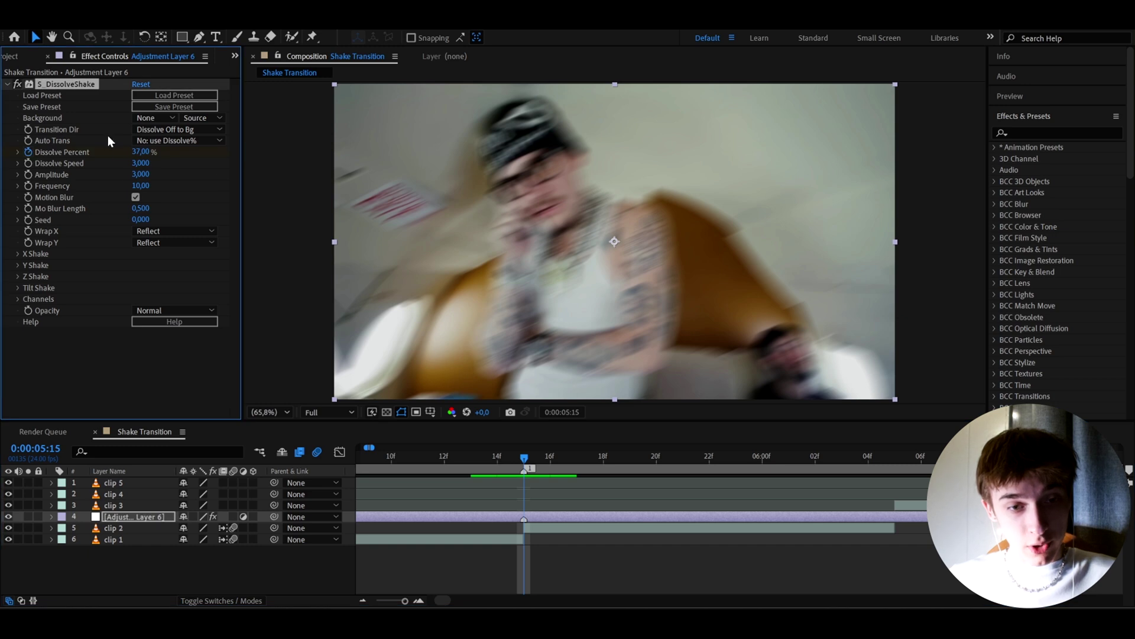
{"action": "left_click", "coordinate": [496, 520]}
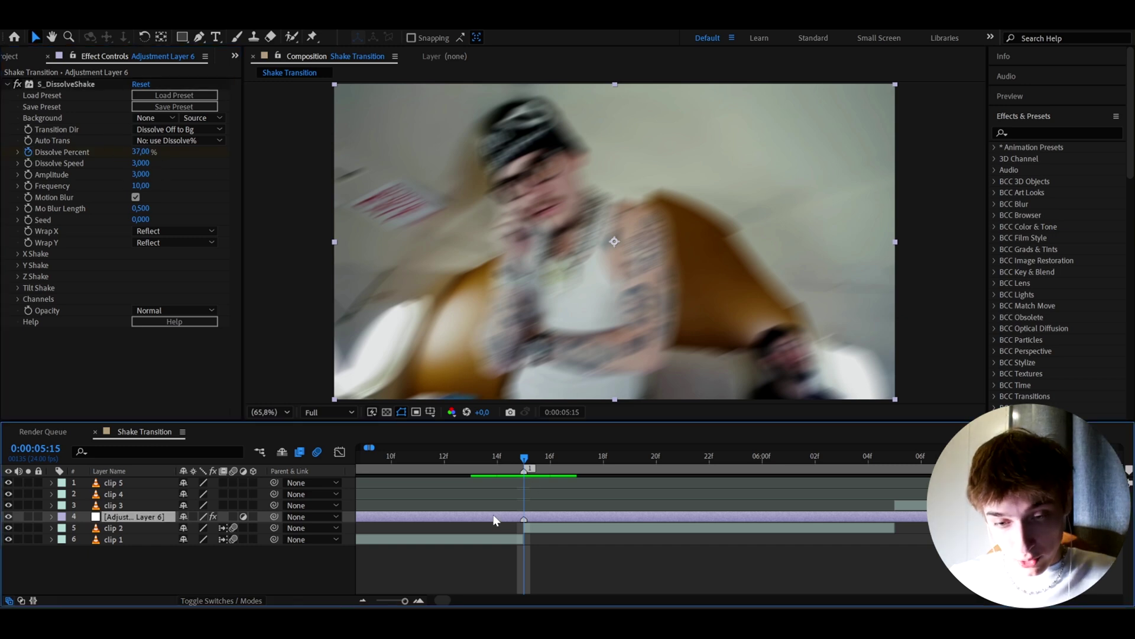
{"action": "key", "text": "u"}
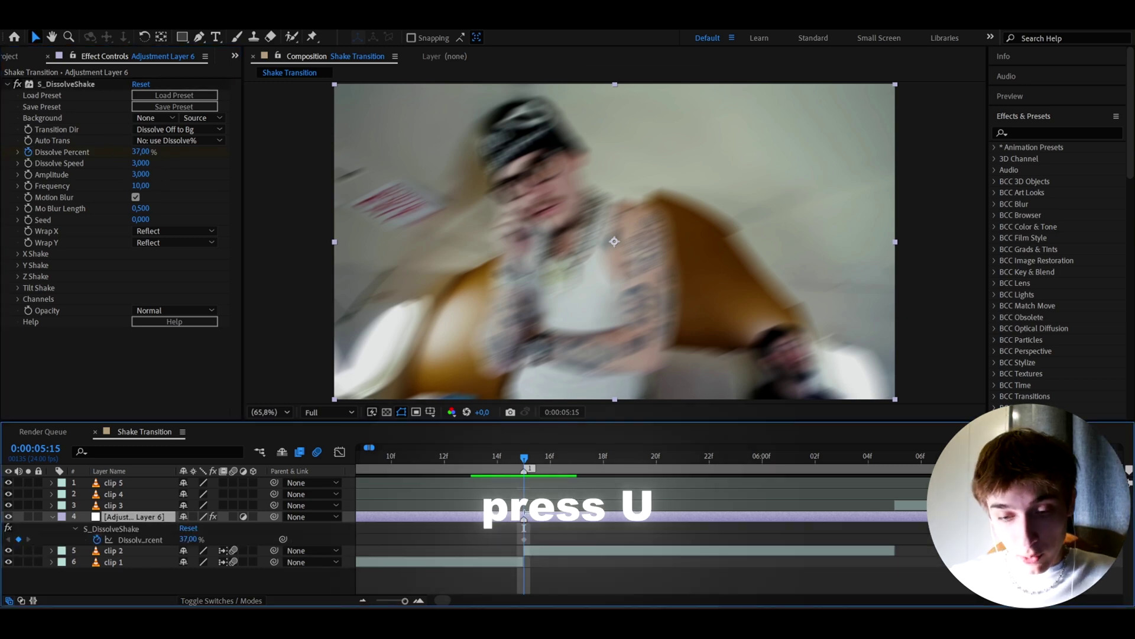
{"action": "key", "text": "minus"}
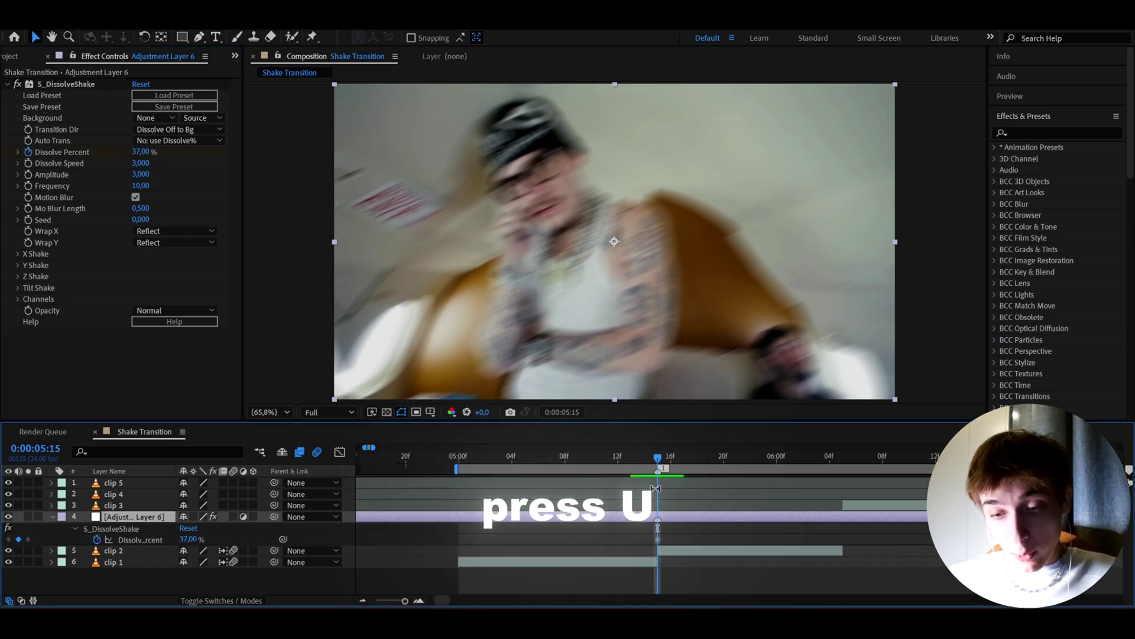
{"action": "left_click", "coordinate": [658, 535]}
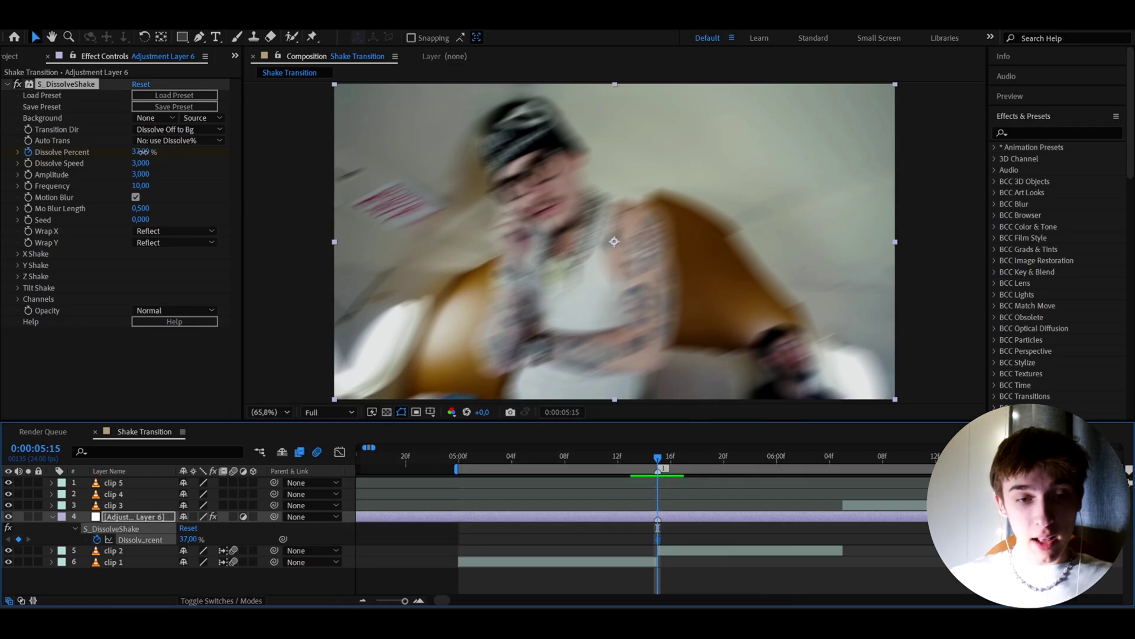
Try 52% Dissolve Percent and undo it, then set the shake Amplitude to 3
{"action": "left_click_drag", "start_coordinate": [142, 151], "coordinate": [151, 151]}
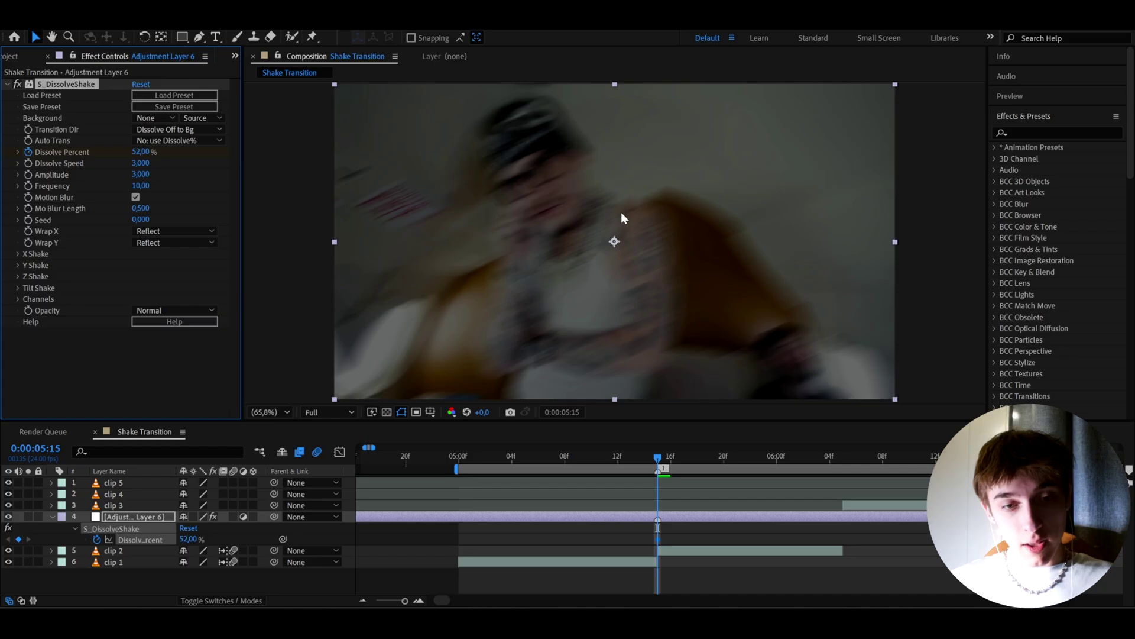
{"action": "key", "text": "ctrl+z"}
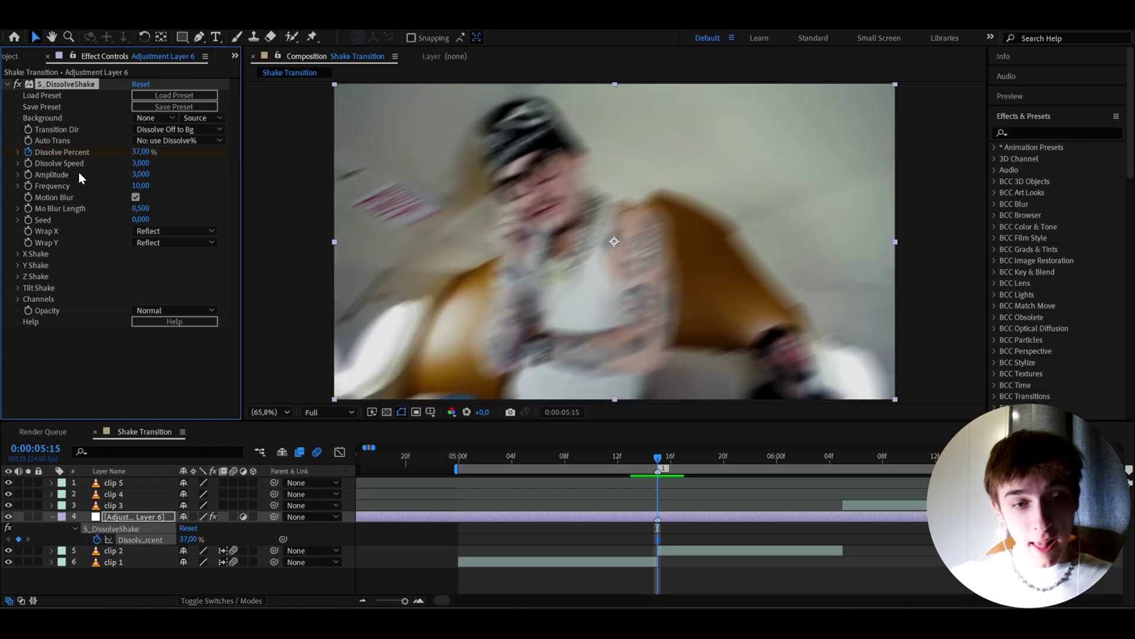
{"action": "left_click_drag", "start_coordinate": [136, 174], "coordinate": [5, 197]}
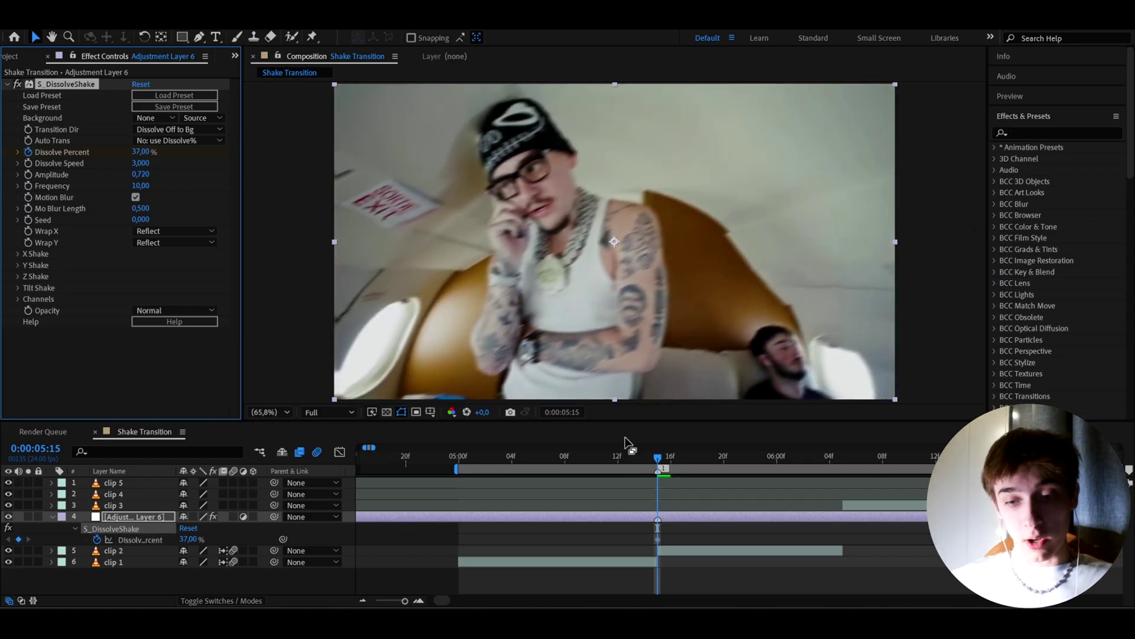
{"action": "left_click", "coordinate": [140, 175]}
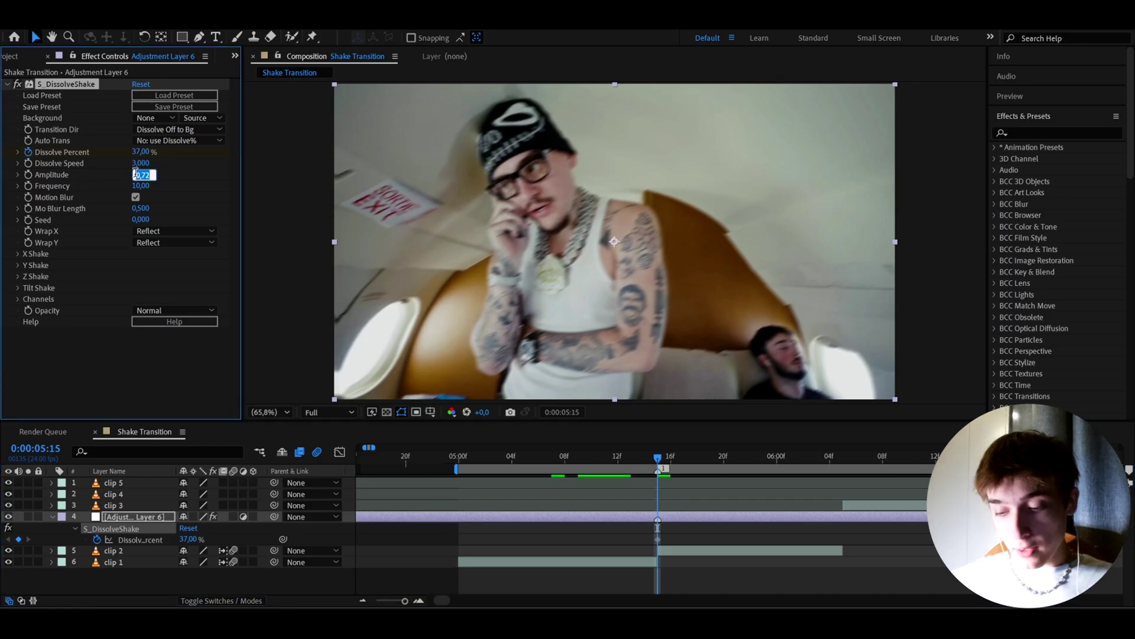
{"action": "type", "text": "3"}
{"action": "key", "text": "Return"}
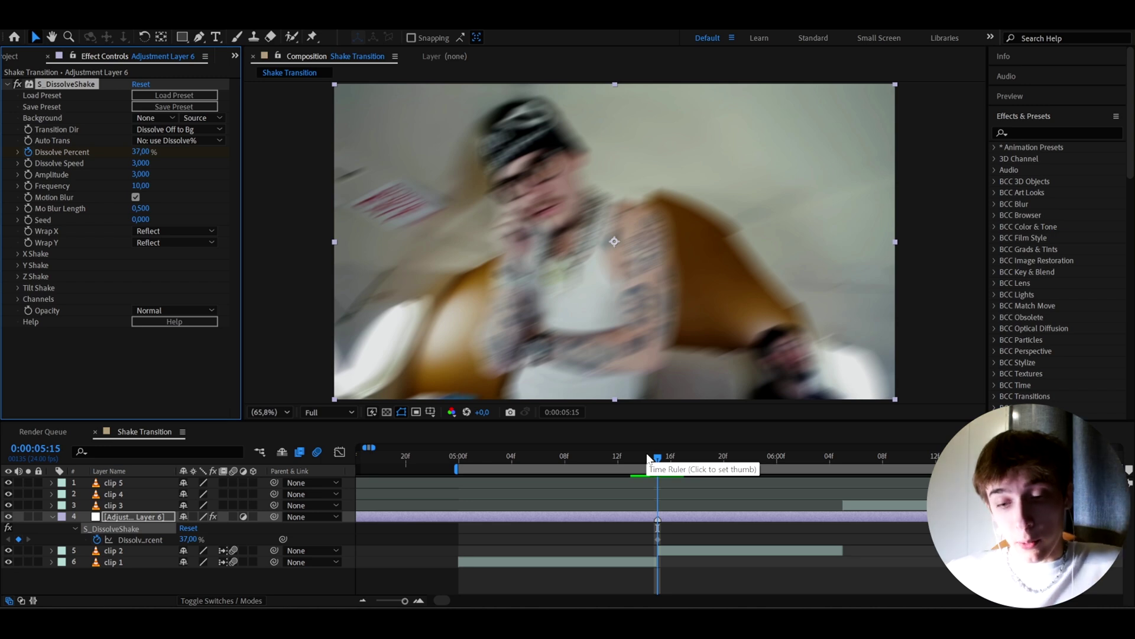
Add a 0% Dissolve Percent keyframe at 05:05, before the cut
{"action": "left_click_drag", "start_coordinate": [647, 455], "coordinate": [530, 464]}
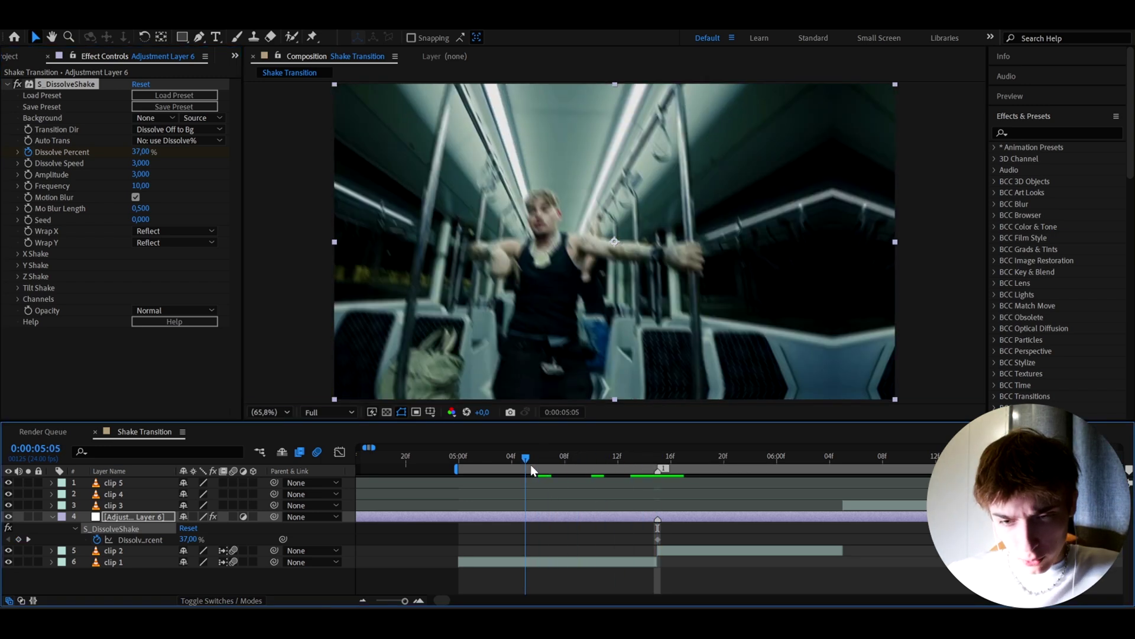
{"action": "left_click", "coordinate": [186, 540]}
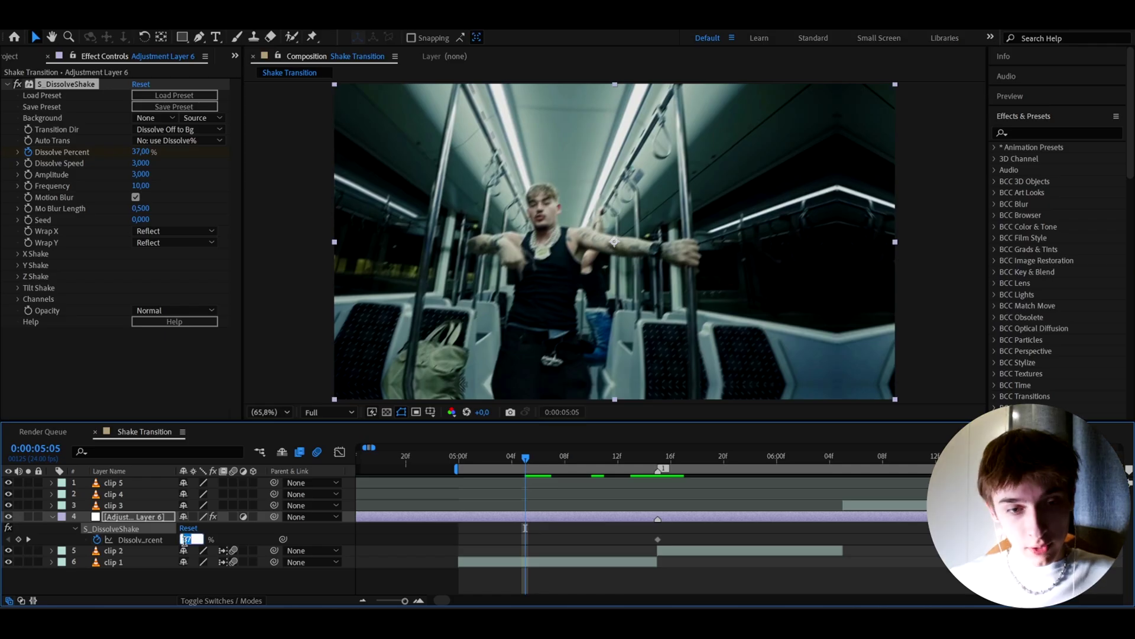
{"action": "type", "text": "0"}
{"action": "key", "text": "Return"}
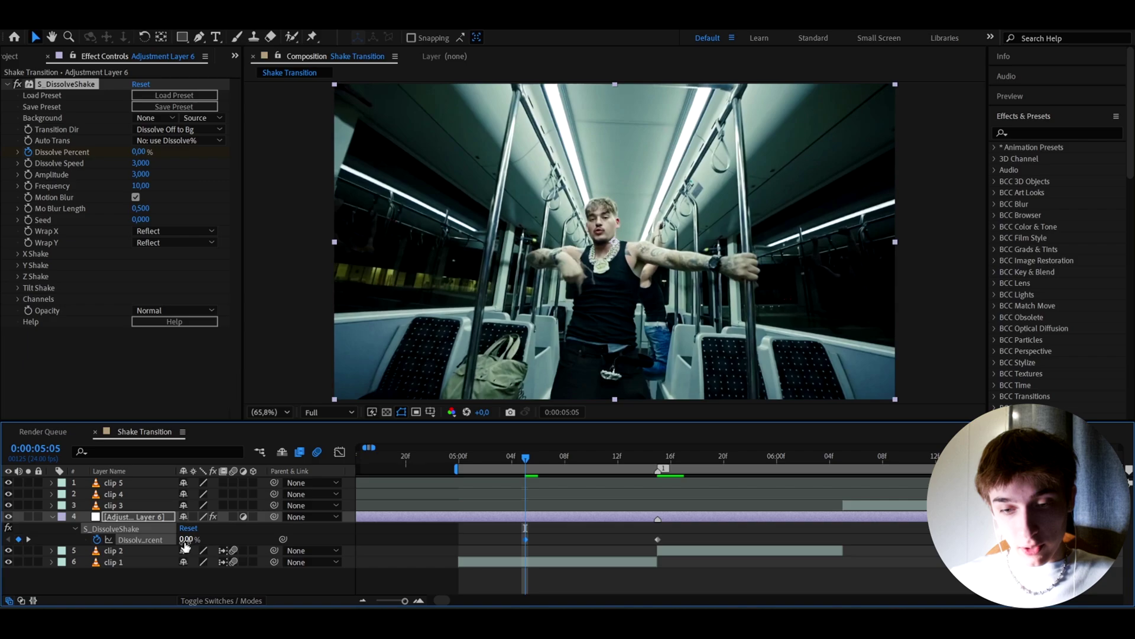
{"action": "key", "text": "space"}
Add a 0% Dissolve Percent keyframe at 06:01 and preview the ramp from 05:05
{"action": "left_click_drag", "start_coordinate": [523, 452], "coordinate": [658, 455]}
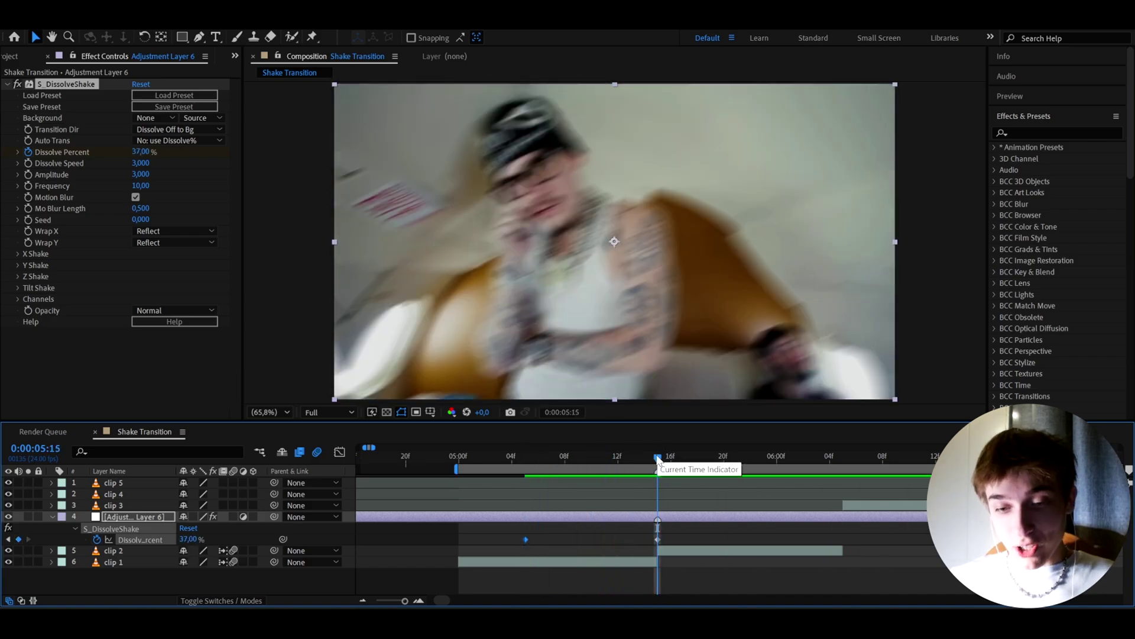
{"action": "left_click", "coordinate": [658, 539]}
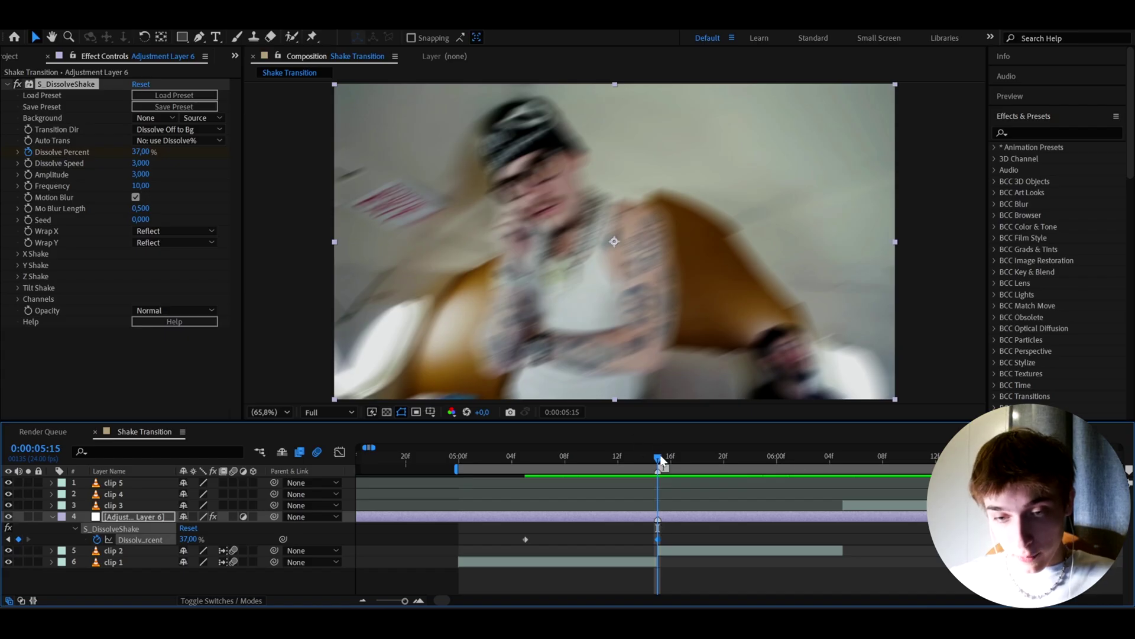
{"action": "left_click_drag", "start_coordinate": [662, 461], "coordinate": [794, 456]}
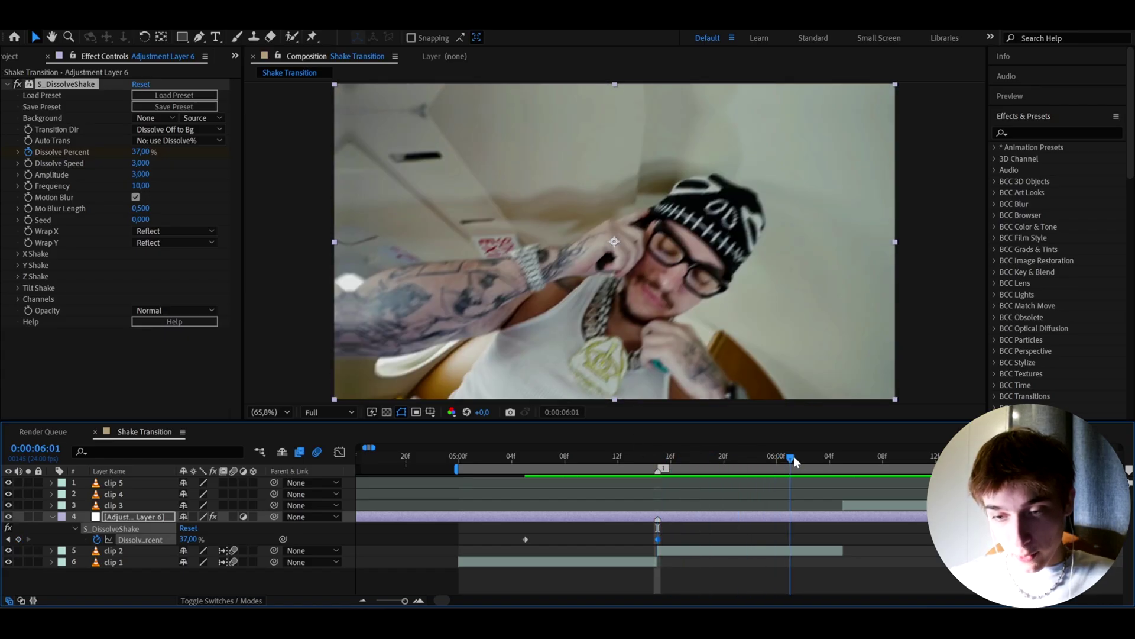
{"action": "left_click", "coordinate": [188, 539]}
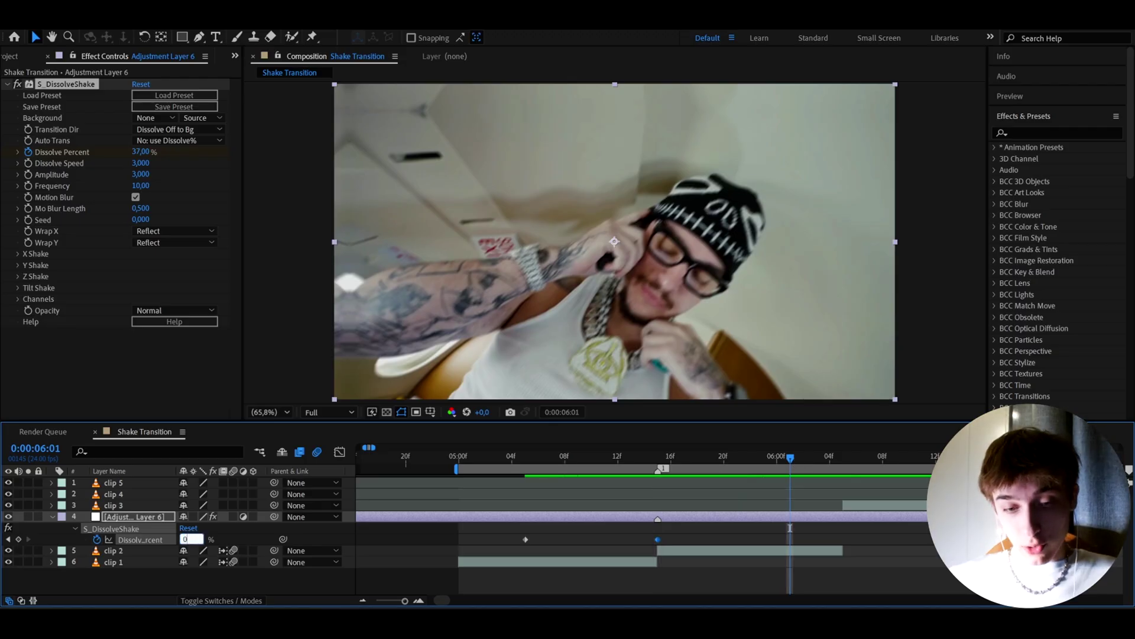
{"action": "key", "text": "Return"}
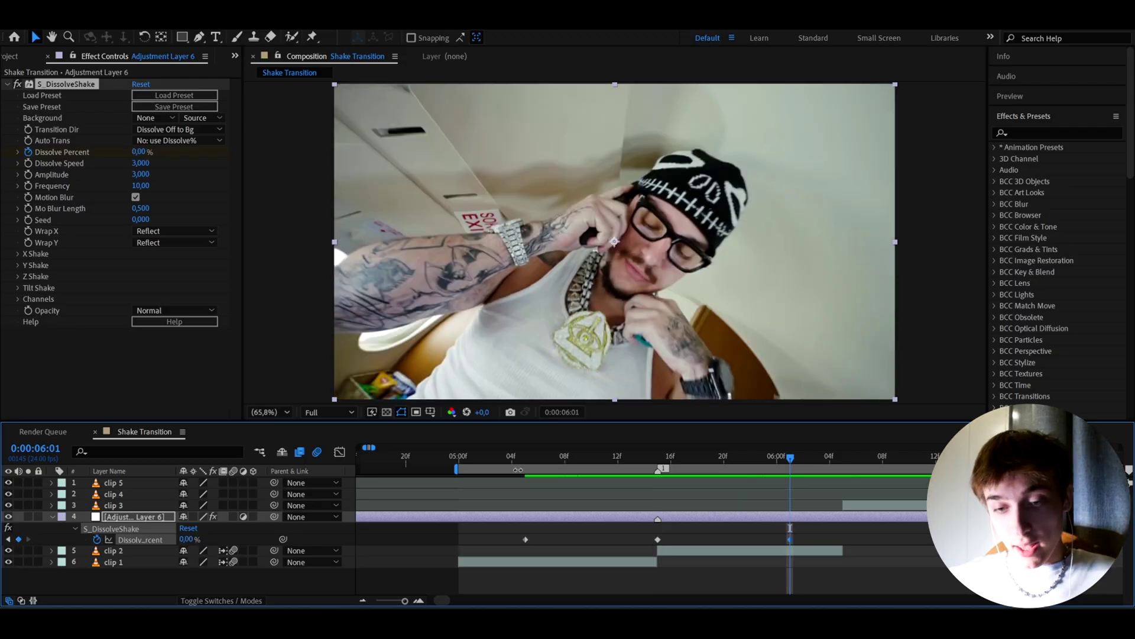
{"action": "left_click", "coordinate": [527, 460]}
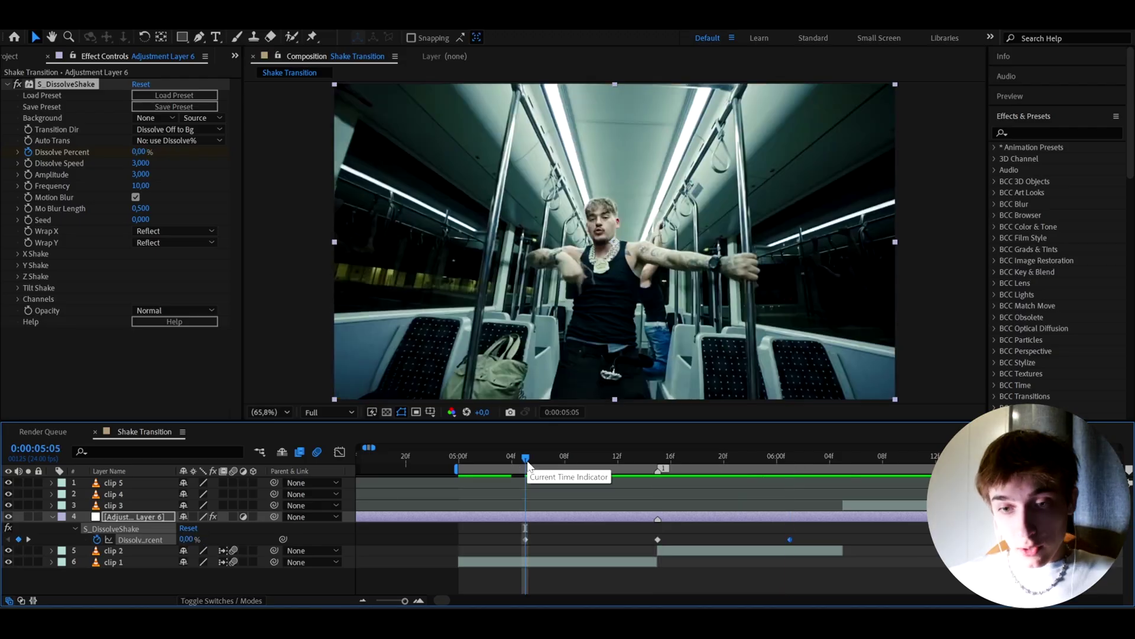
{"action": "key", "text": "space"}
{"action": "left_click", "coordinate": [665, 466]}
{"action": "left_click_drag", "start_coordinate": [665, 466], "coordinate": [828, 542]}
Easy-ease the dissolve keyframes and steepen the Graph Editor curve into a peak
{"action": "left_click", "coordinate": [508, 533]}
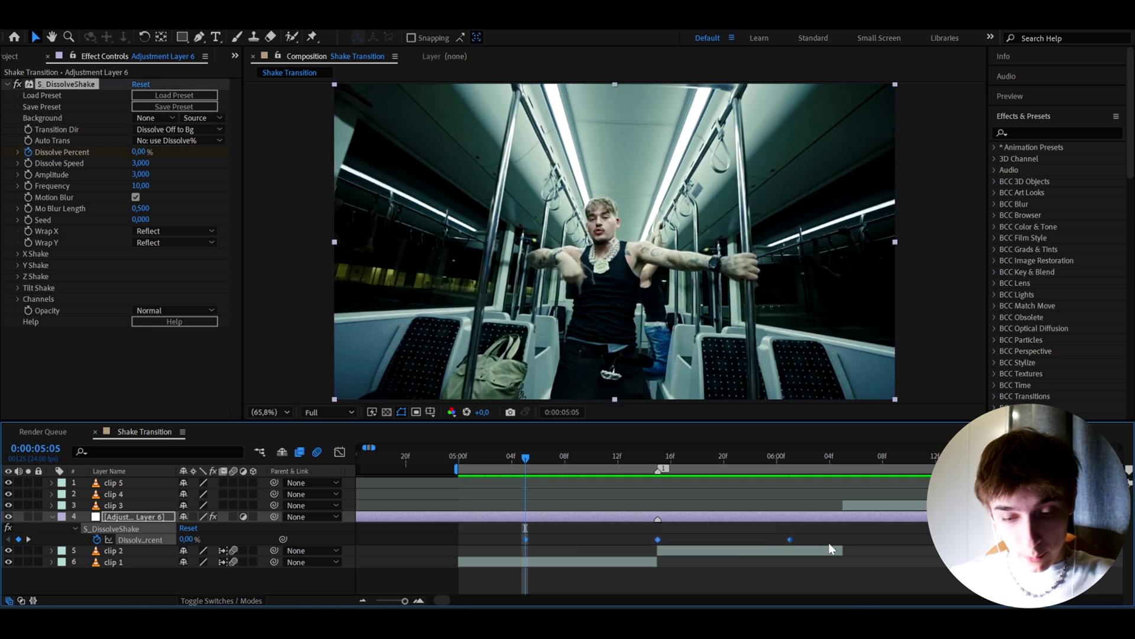
{"action": "key", "text": "F9"}
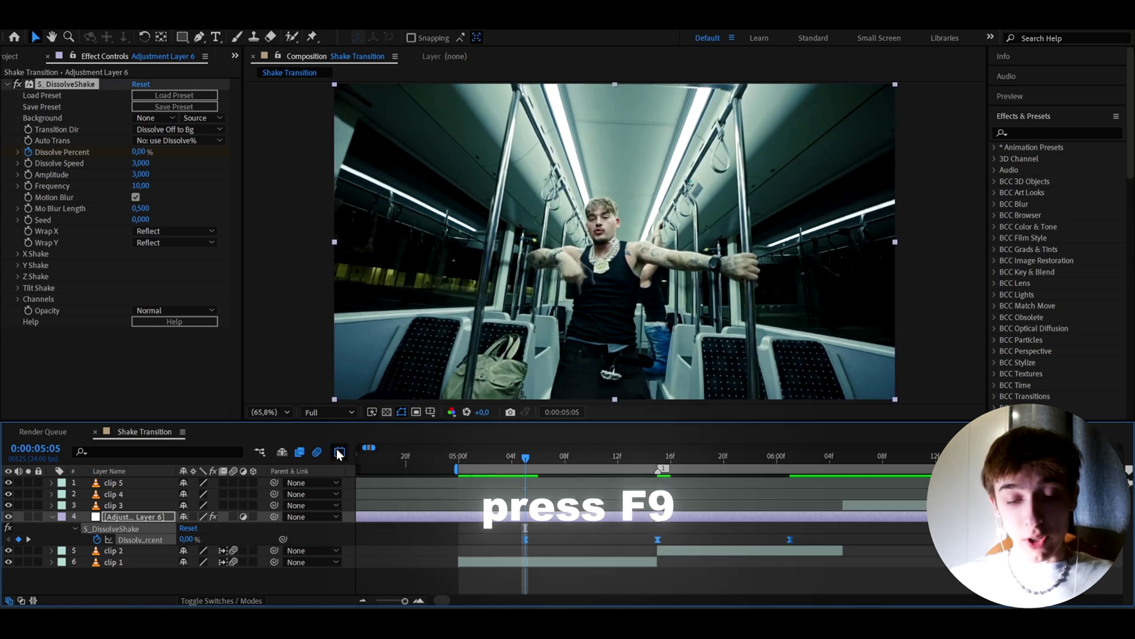
{"action": "left_click", "coordinate": [339, 452]}
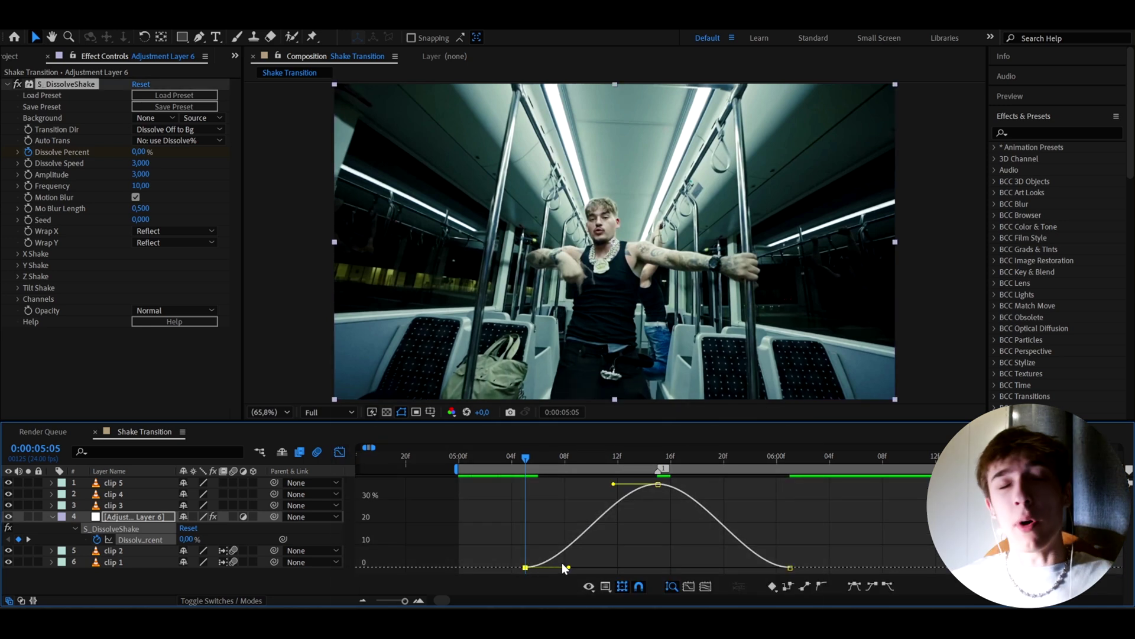
{"action": "left_click_drag", "start_coordinate": [568, 567], "coordinate": [659, 564]}
{"action": "left_click_drag", "start_coordinate": [614, 485], "coordinate": [656, 486]}
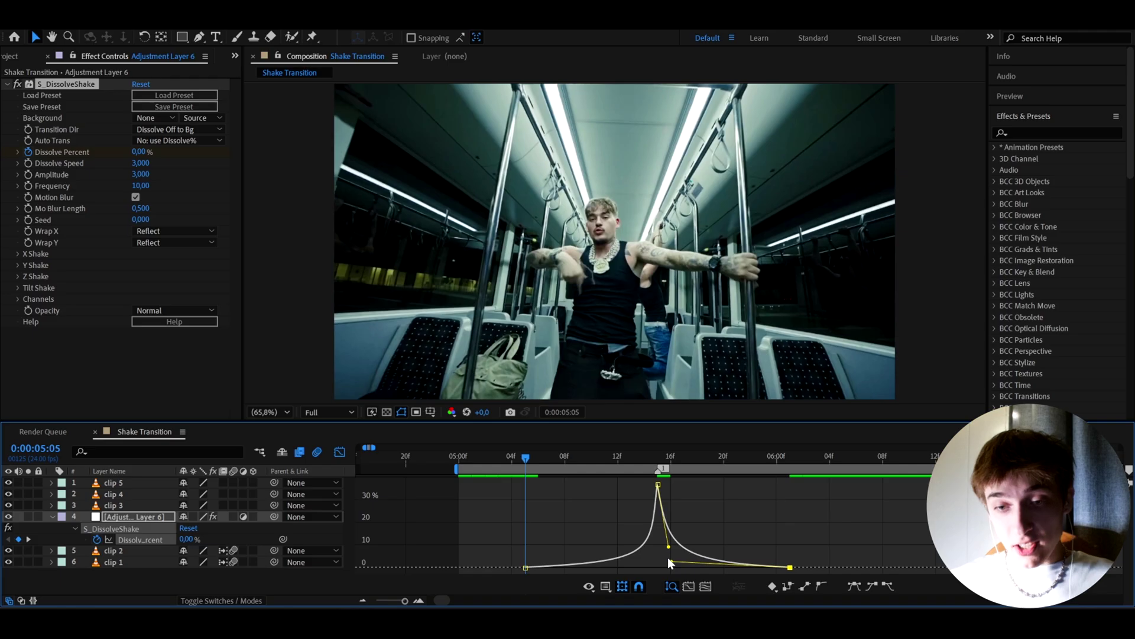
{"action": "key", "text": "space"}
{"action": "left_click", "coordinate": [512, 456]}
{"action": "key", "text": "space"}
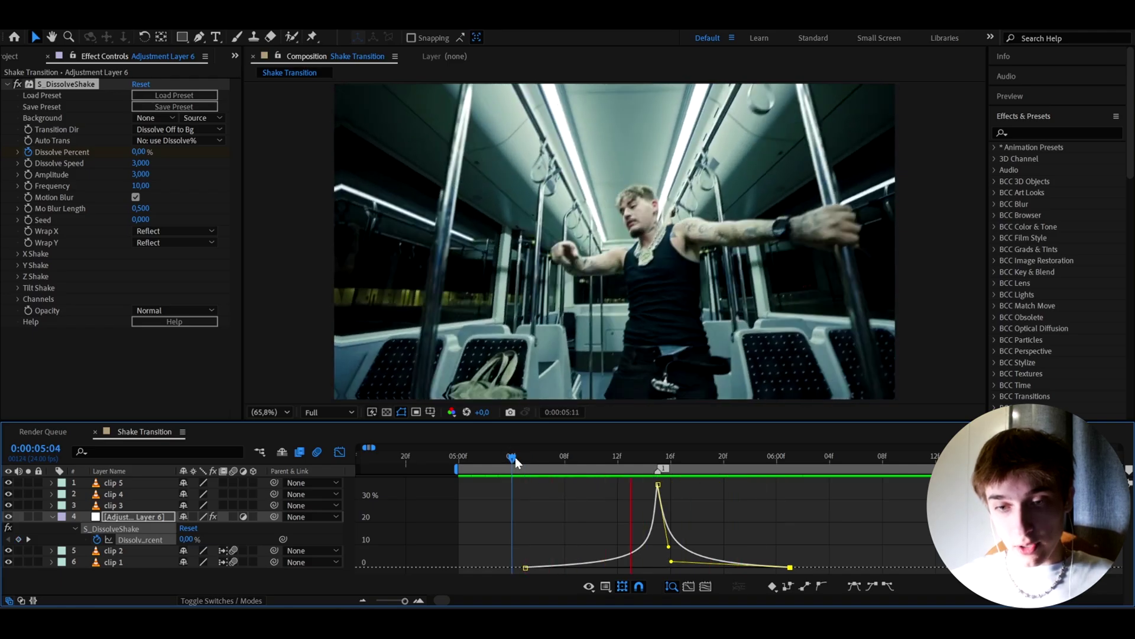
{"action": "left_click", "coordinate": [617, 456]}
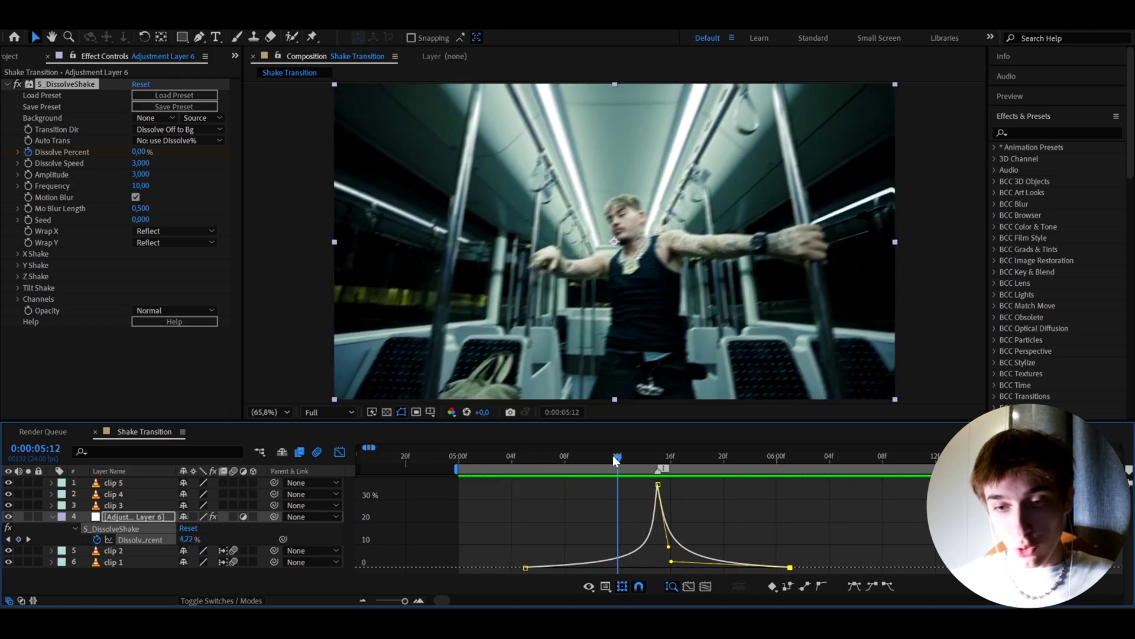
{"action": "mouse_move", "coordinate": [616, 460]}
{"action": "left_mouse_down"}
{"action": "mouse_move", "coordinate": [704, 455]}
{"action": "mouse_move", "coordinate": [596, 465]}
{"action": "left_mouse_up"}
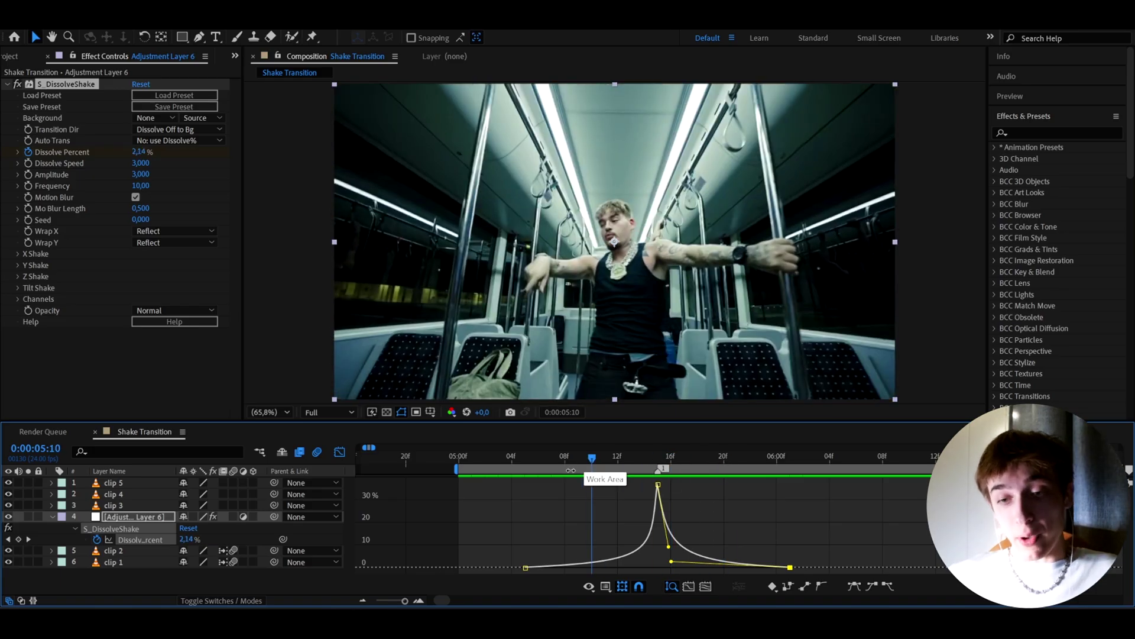
Refine the Bezier handles around the 05:15 peak and replay the eased transition
{"action": "left_click", "coordinate": [657, 484]}
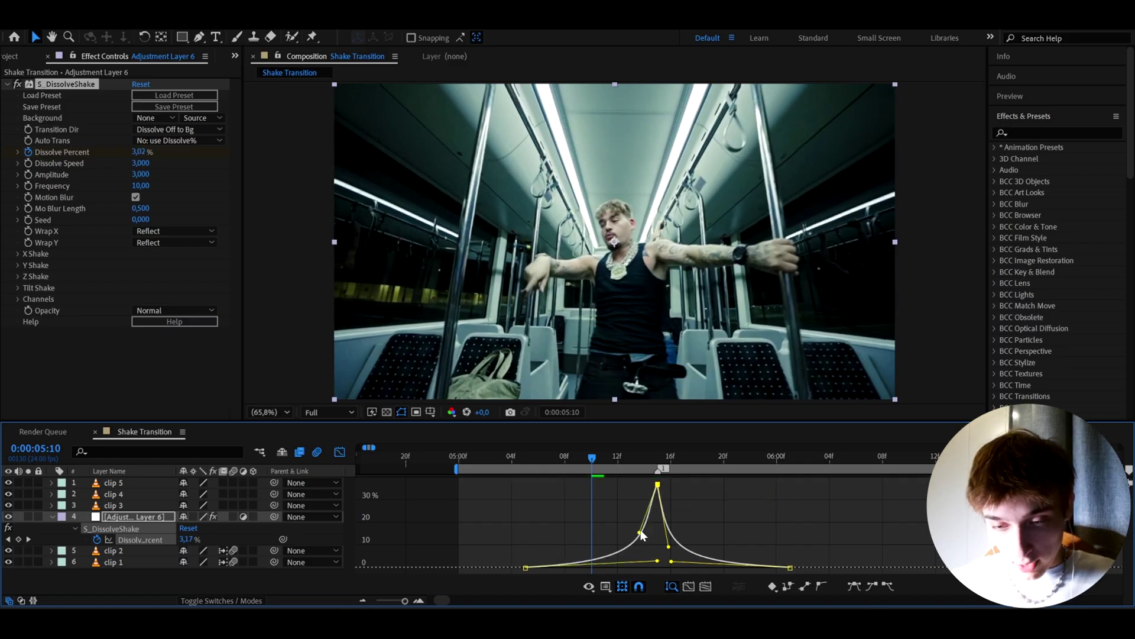
{"action": "left_click_drag", "start_coordinate": [650, 552], "coordinate": [630, 506]}
{"action": "left_click_drag", "start_coordinate": [658, 560], "coordinate": [688, 508]}
{"action": "left_click", "coordinate": [658, 485]}
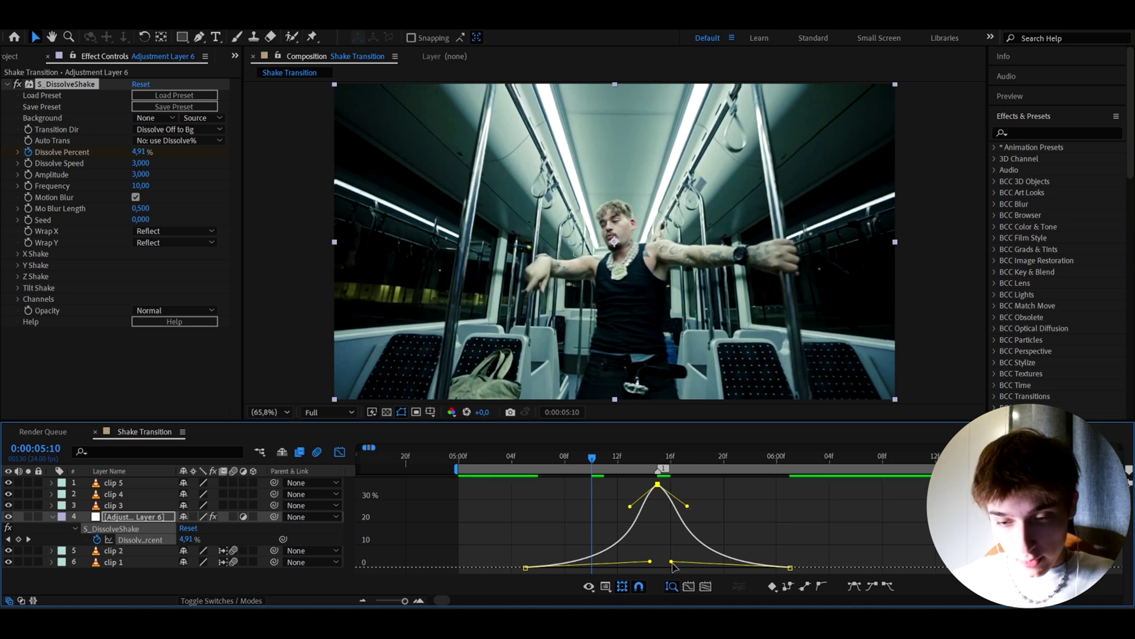
{"action": "left_click_drag", "start_coordinate": [671, 561], "coordinate": [681, 560]}
{"action": "left_click", "coordinate": [511, 458]}
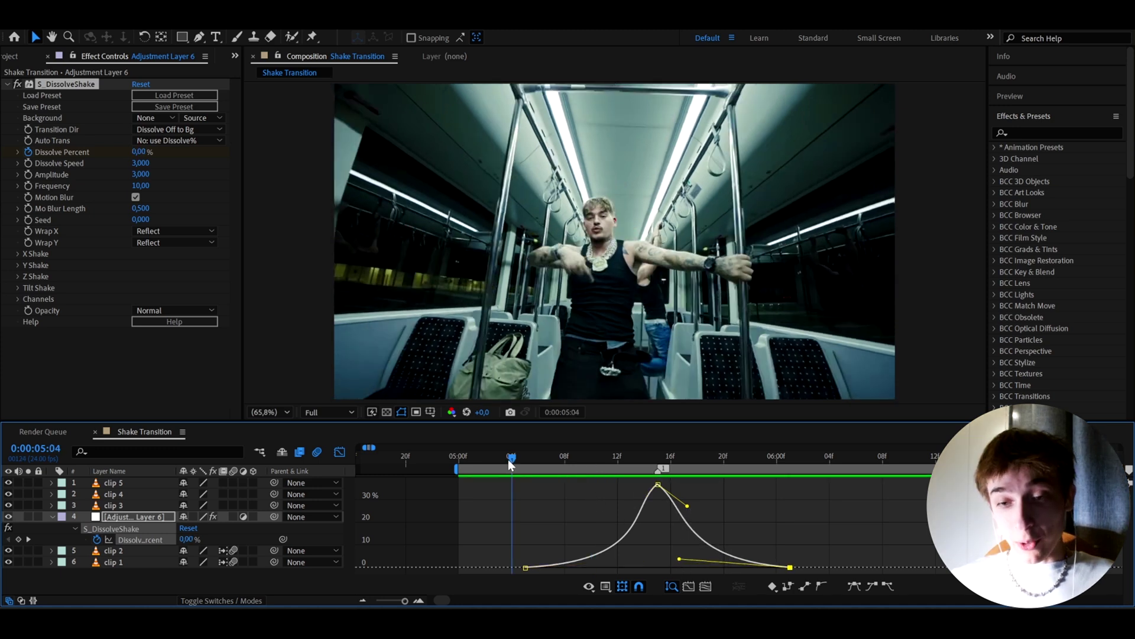
{"action": "key", "text": "space"}
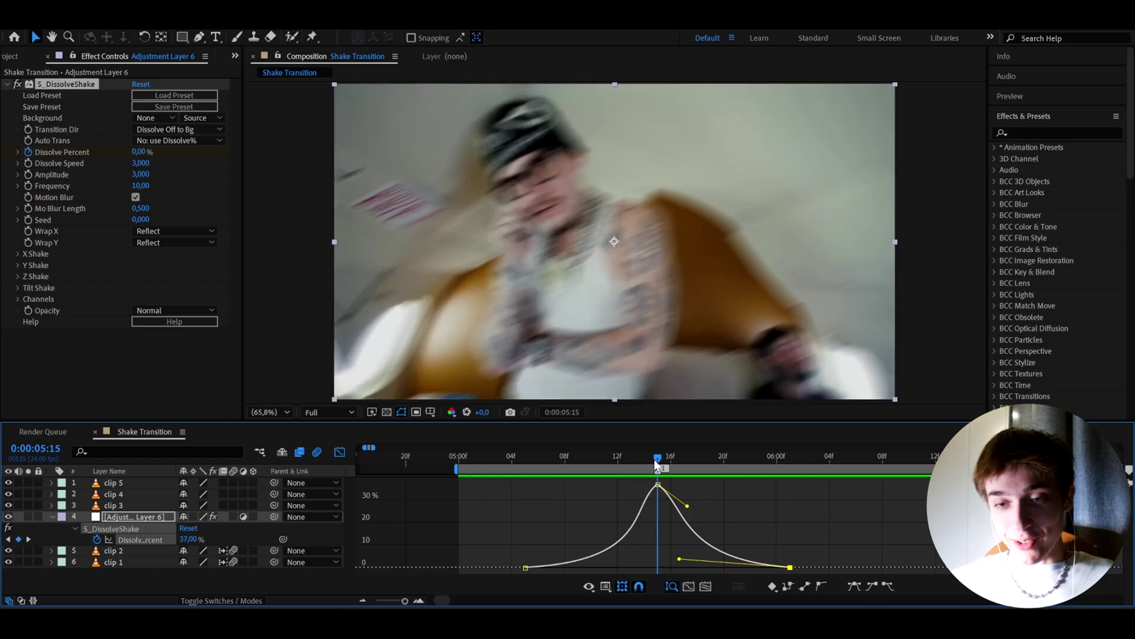
{"action": "key", "text": "space"}
{"action": "left_click_drag", "start_coordinate": [768, 470], "coordinate": [616, 481]}
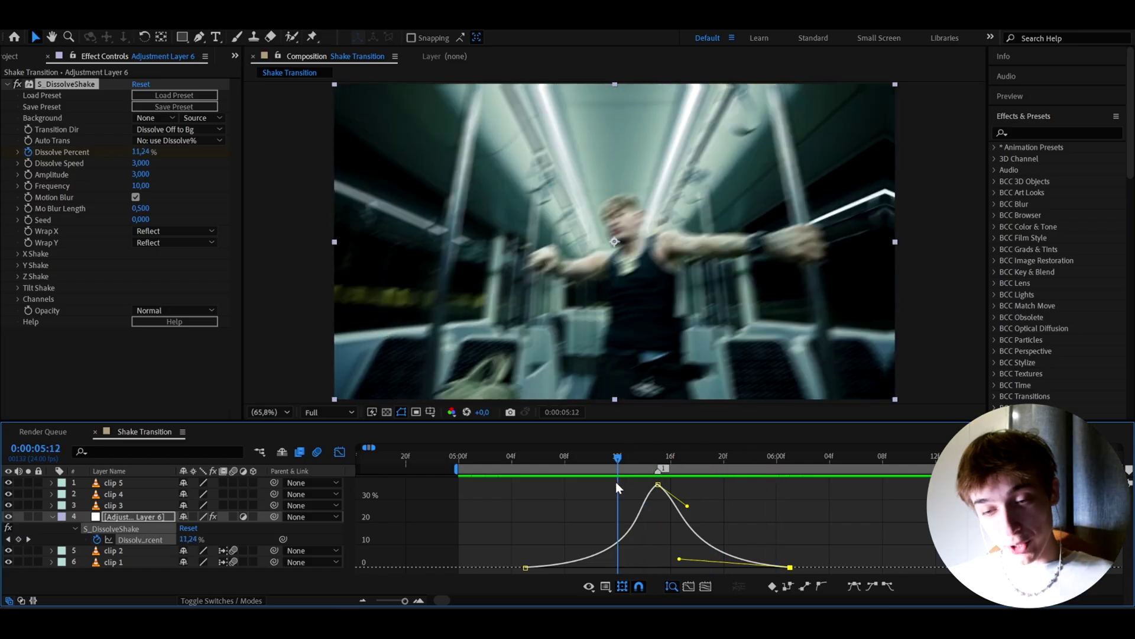
Back in layer view, put the playhead on the 05:15 keyframe with the adjustment layer selected
{"action": "left_click", "coordinate": [339, 452]}
{"action": "key", "text": "k"}
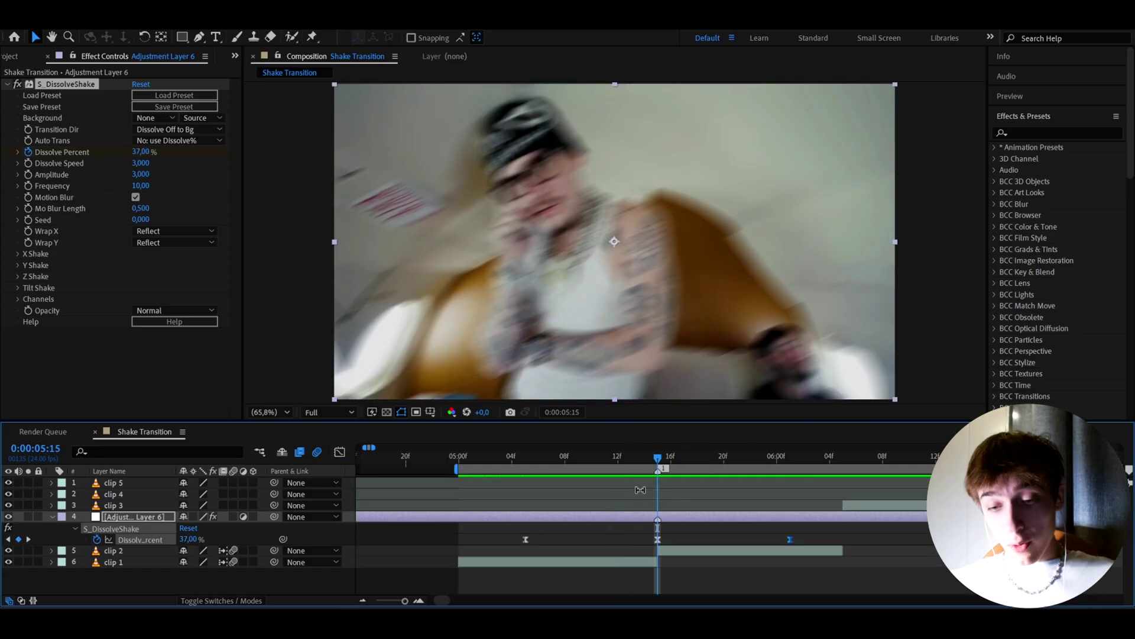
{"action": "left_click", "coordinate": [629, 519]}
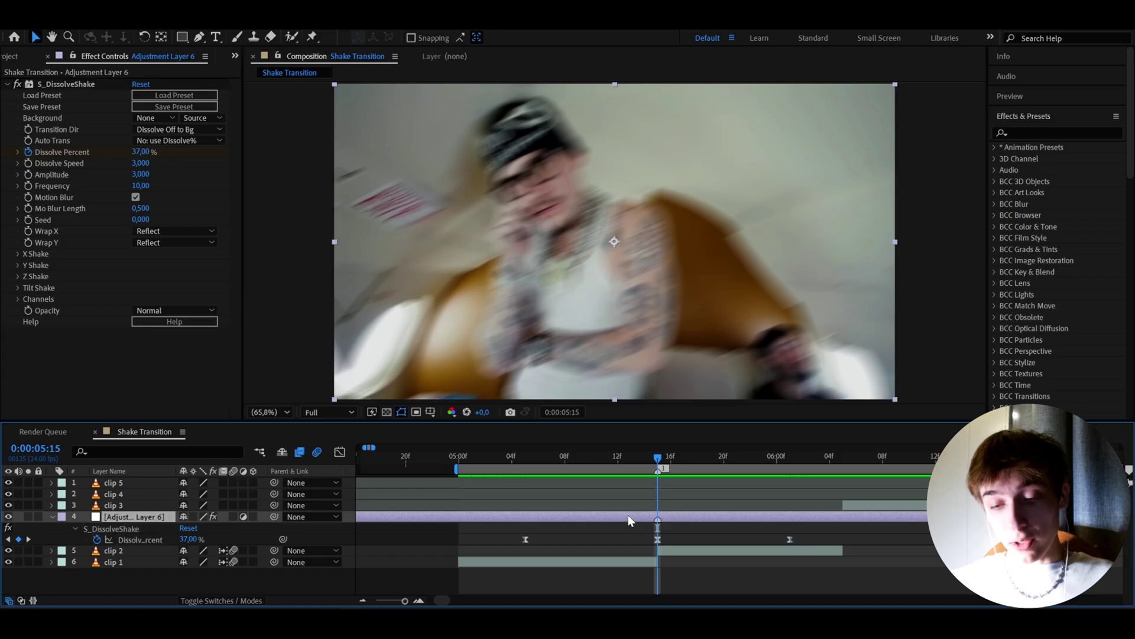
{"action": "key", "text": "ctrl+space"}
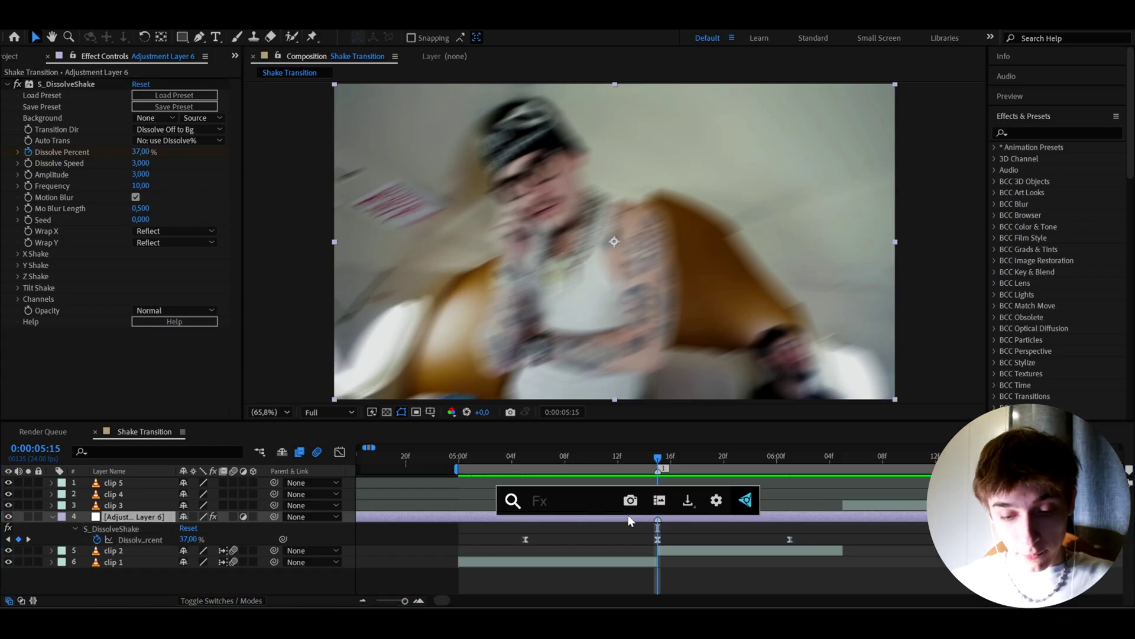
Apply Minimax and keyframe its Radius at 83 on 05:14
{"action": "type", "text": "mini"}
{"action": "key", "text": "Return"}
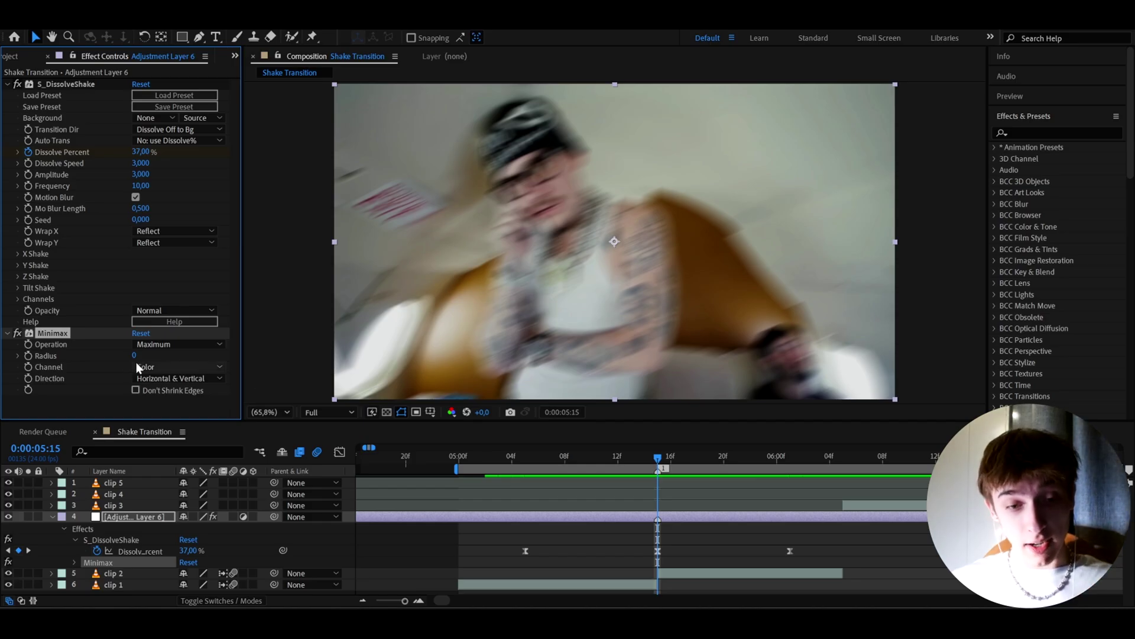
{"action": "left_click", "coordinate": [27, 355]}
{"action": "left_click", "coordinate": [658, 459]}
{"action": "left_click_drag", "start_coordinate": [657, 455], "coordinate": [650, 455]}
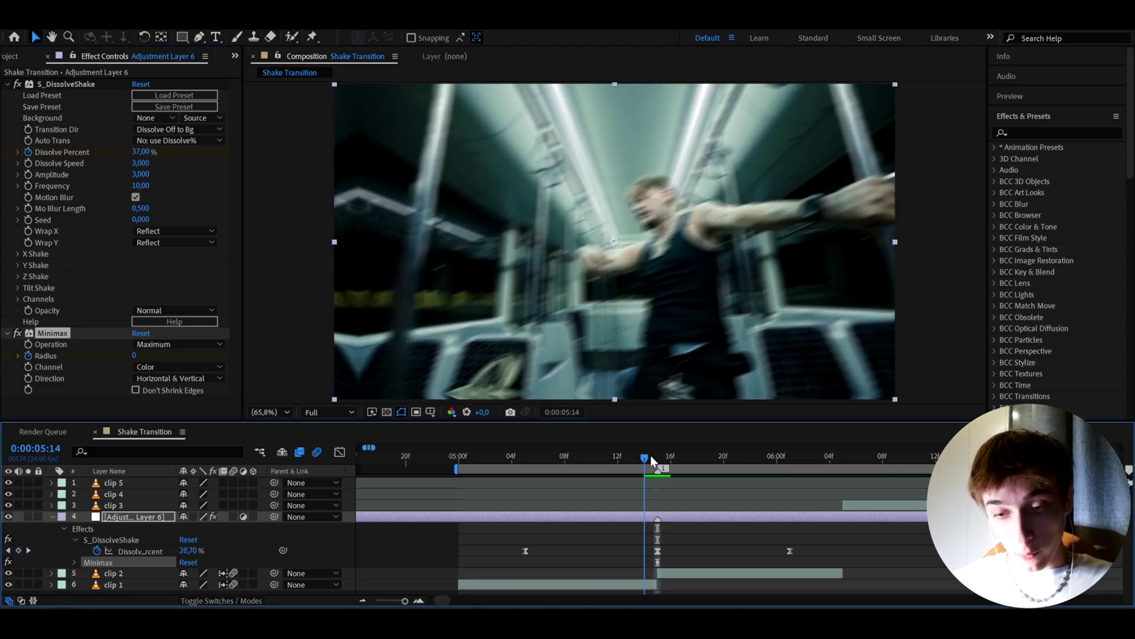
{"action": "left_click", "coordinate": [135, 355]}
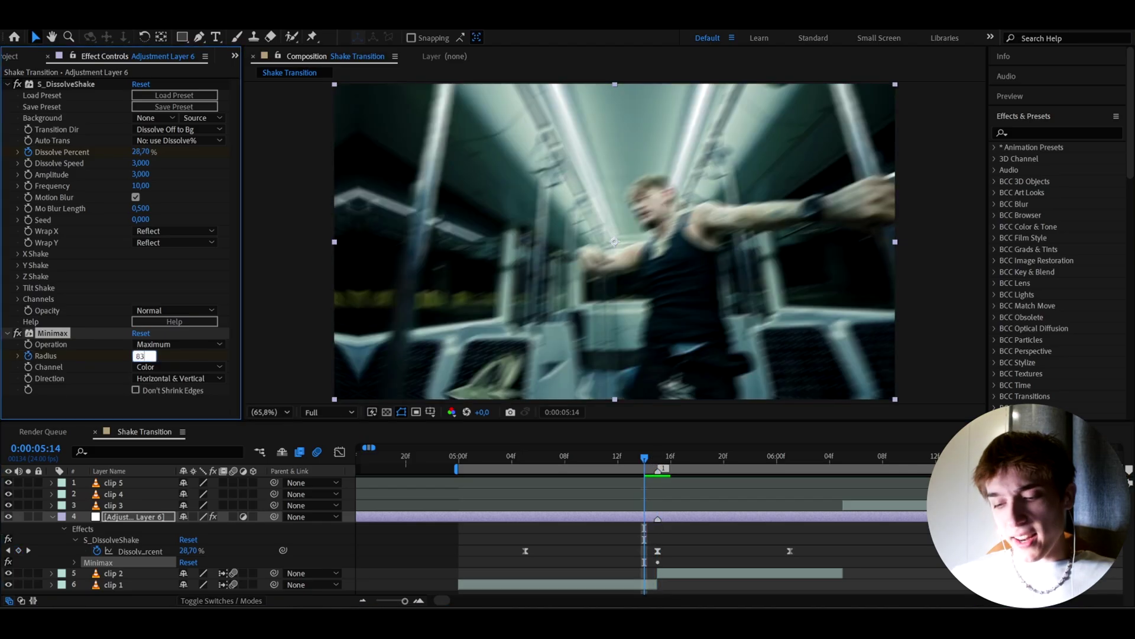
{"action": "key", "text": "Return"}
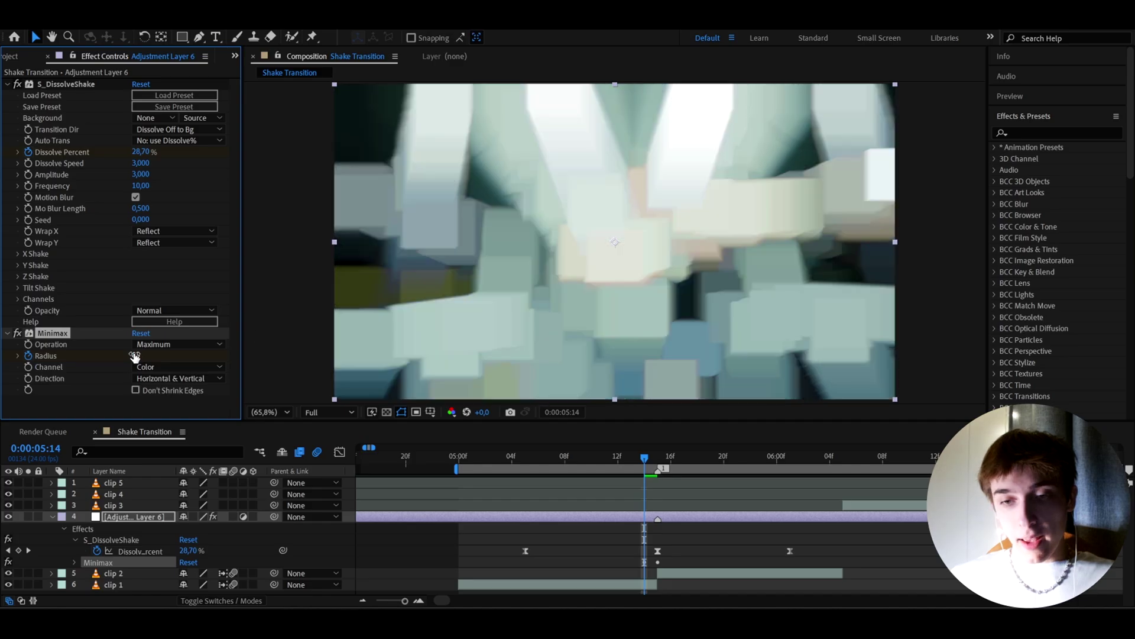
Set Minimax Direction to Just Horizontal and toggle the effect to compare
{"action": "left_click", "coordinate": [166, 379]}
{"action": "left_click", "coordinate": [149, 409]}
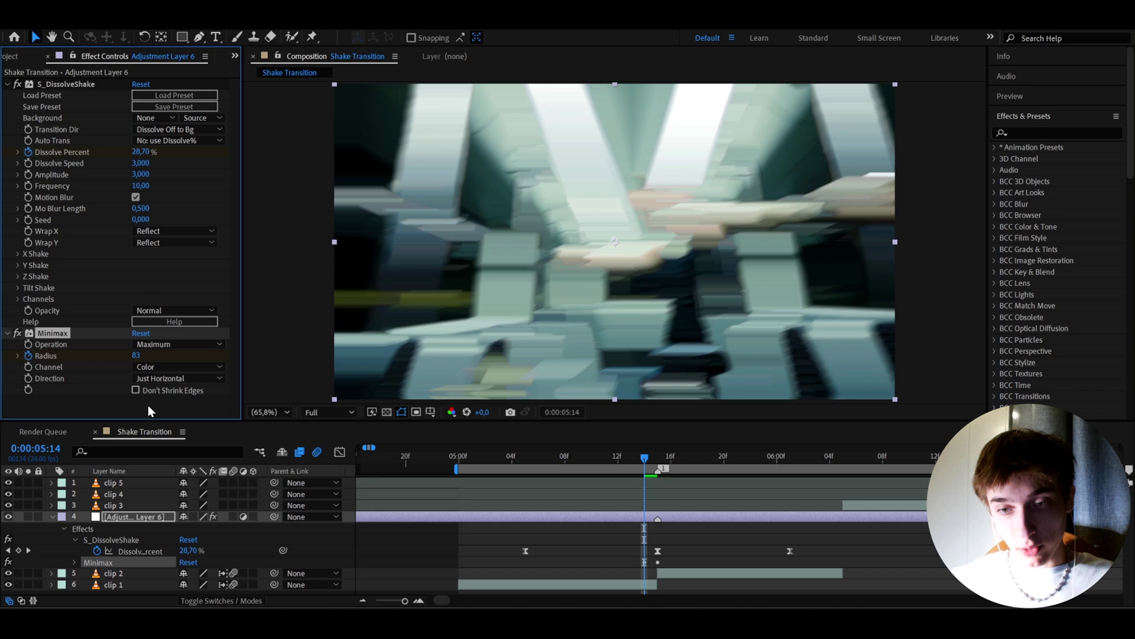
{"action": "left_click", "coordinate": [17, 334]}
{"action": "left_click", "coordinate": [17, 334]}
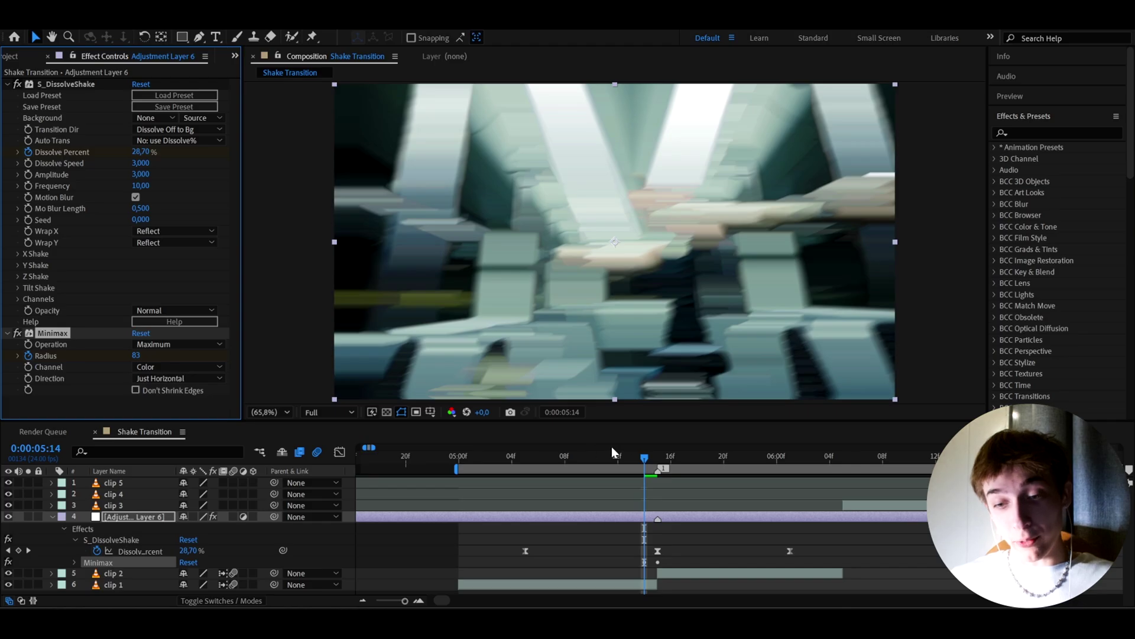
Keyframe Minimax Radius 19 at 05:13 and 0 at 05:12, then scrub the ramp
{"action": "left_click", "coordinate": [631, 458]}
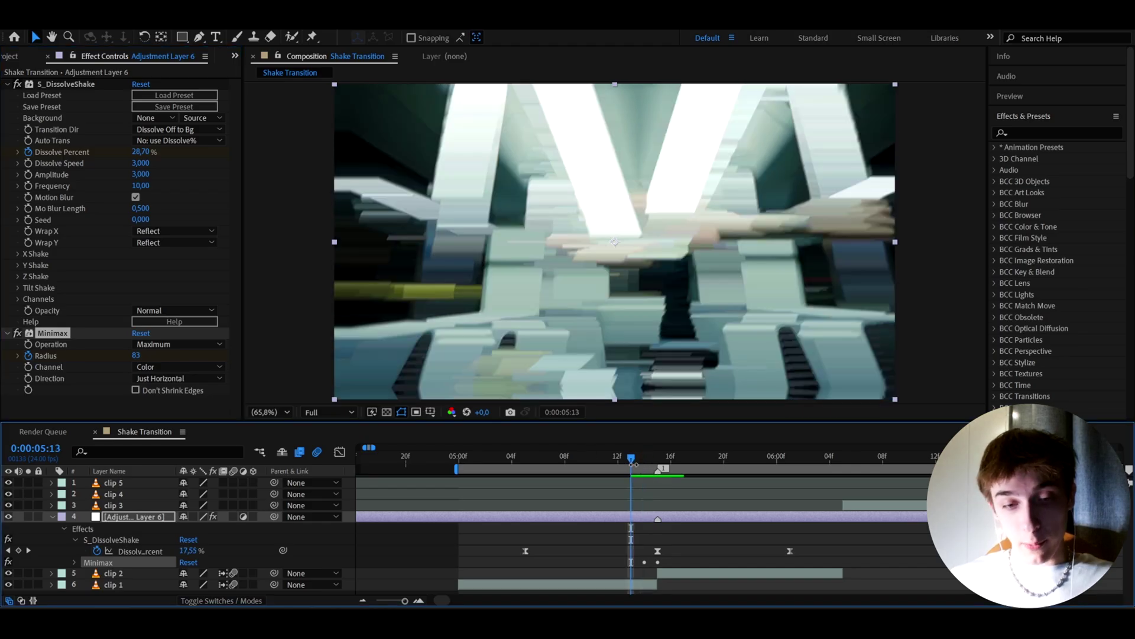
{"action": "left_click", "coordinate": [137, 356]}
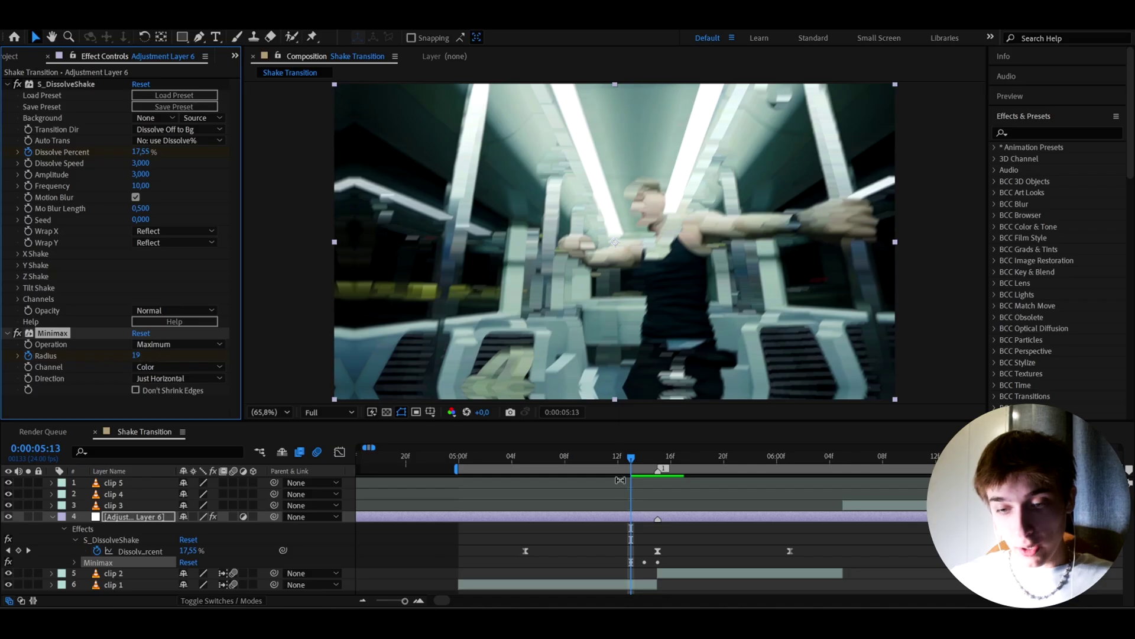
{"action": "left_click", "coordinate": [624, 455]}
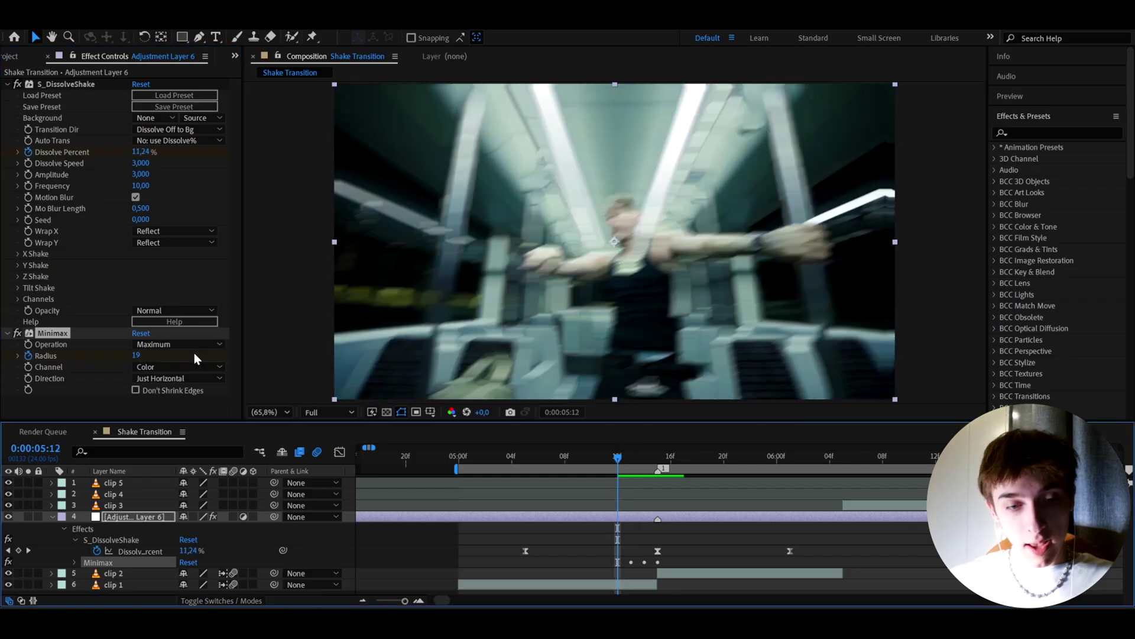
{"action": "left_click", "coordinate": [137, 356]}
{"action": "type", "text": "0"}
{"action": "key", "text": "Return"}
{"action": "left_click_drag", "start_coordinate": [617, 457], "coordinate": [646, 462]}
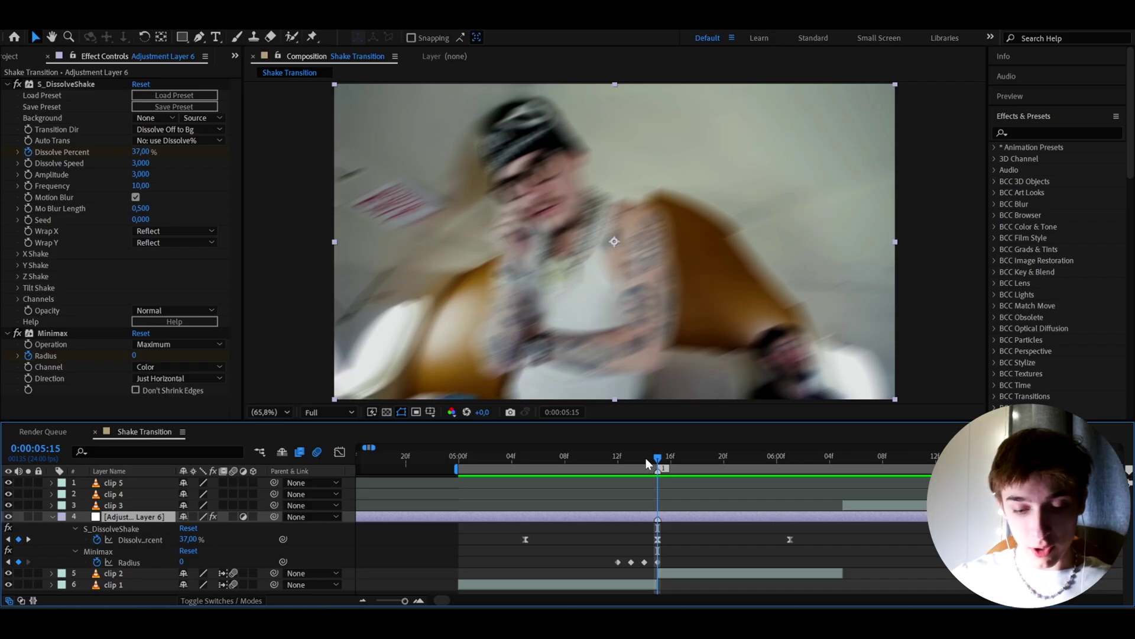
Split the adjustment layer at the 05:15 playhead and select the new Adjustment Layer 7
{"action": "key", "text": "ctrl+alt+y"}
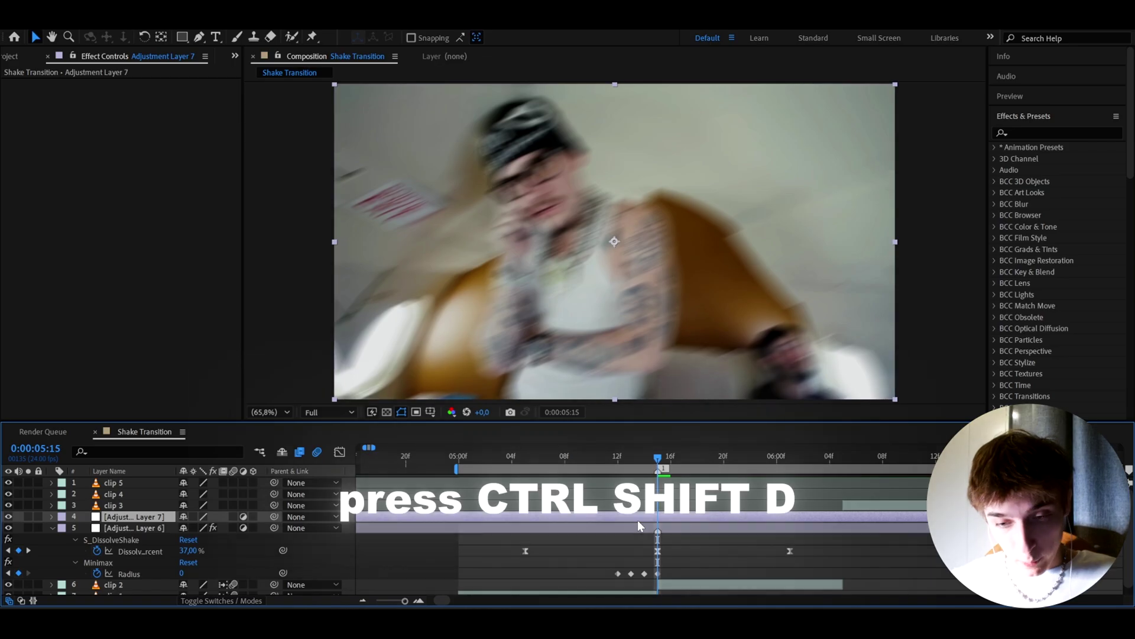
{"action": "left_click", "coordinate": [651, 529]}
{"action": "key", "text": "ctrl+shift+d"}
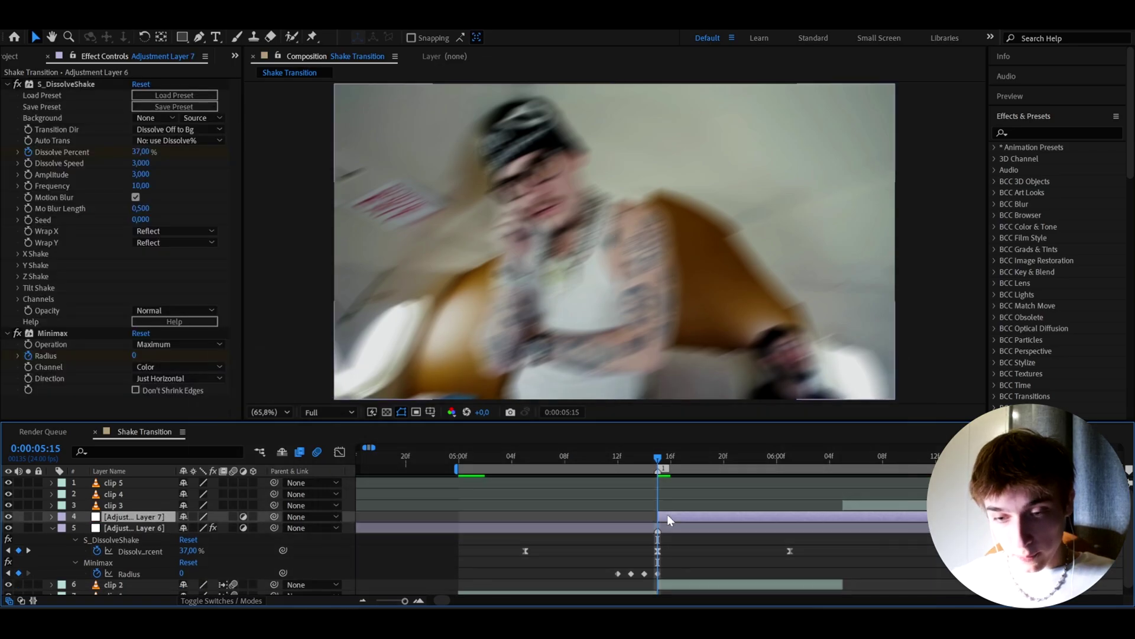
{"action": "left_click", "coordinate": [668, 516]}
Expand Animation Presets > User Presets > Impact Presets V2 in Effects & Presets
{"action": "left_click", "coordinate": [996, 147]}
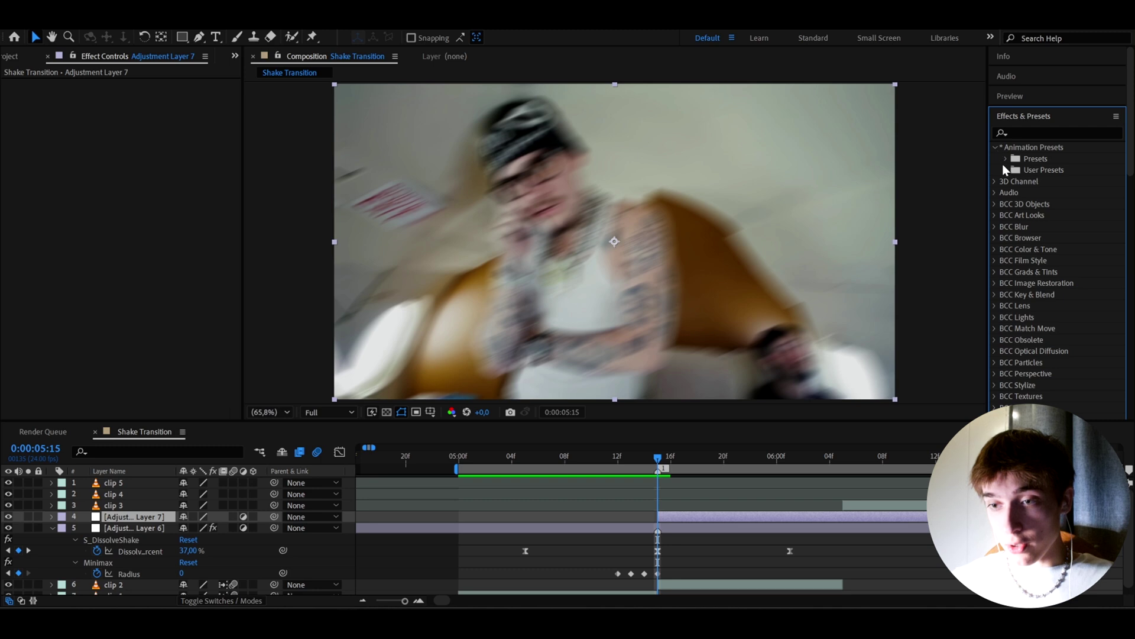
{"action": "left_click", "coordinate": [1004, 169]}
{"action": "left_click_drag", "start_coordinate": [987, 225], "coordinate": [972, 225]}
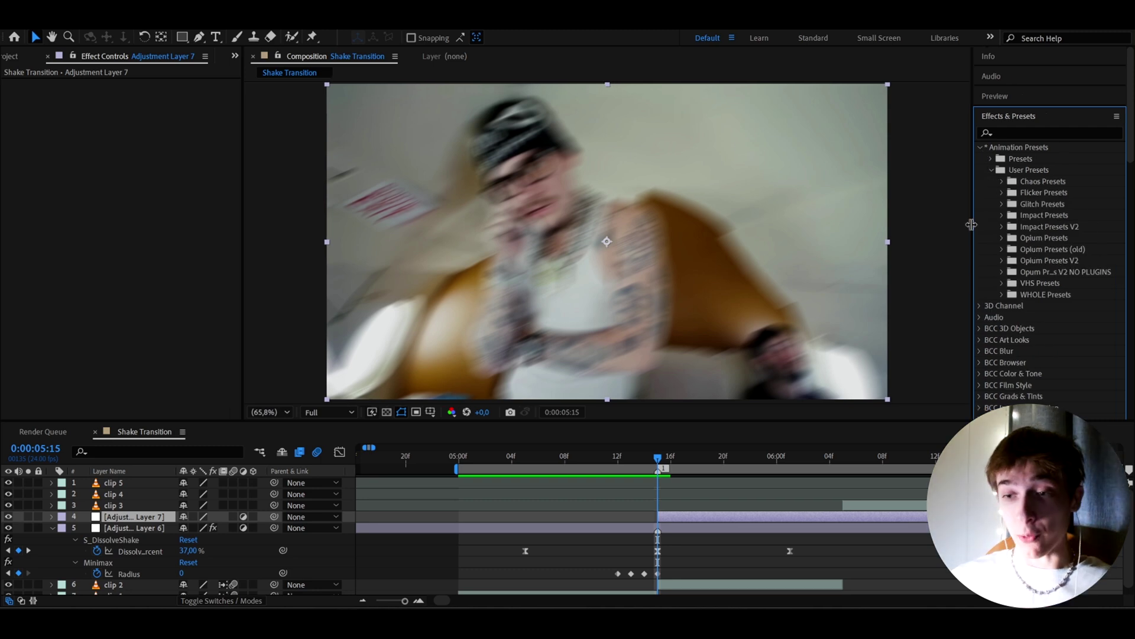
{"action": "left_click", "coordinate": [1001, 228]}
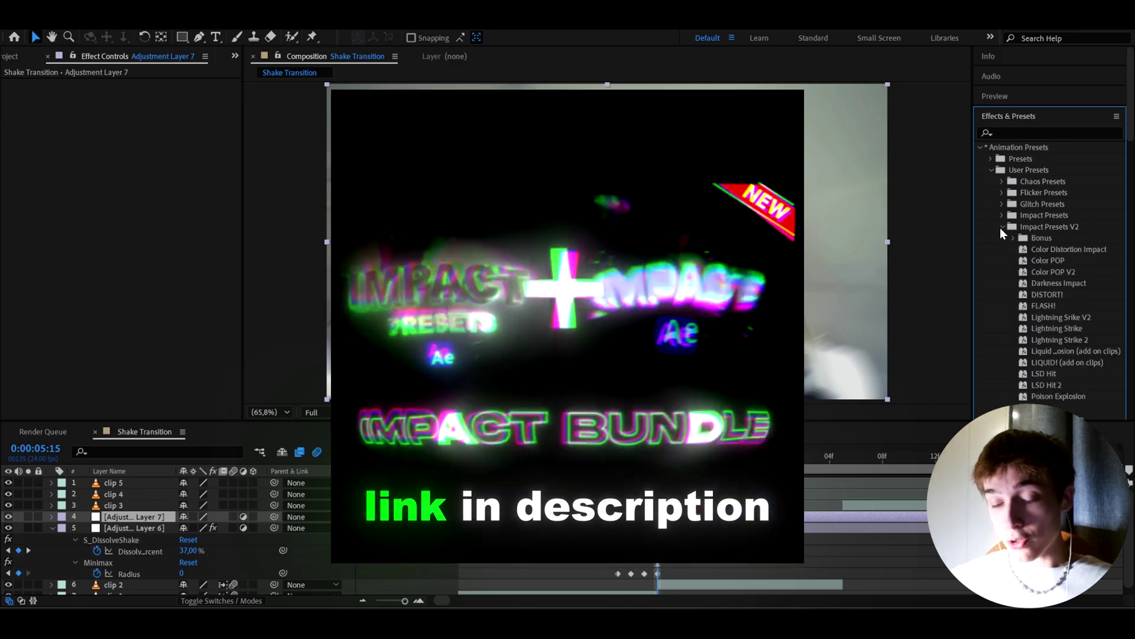
{"action": "scroll", "coordinate": [999, 229], "scroll_direction": "down", "scroll_amount": 5}
{"action": "scroll", "coordinate": [999, 228], "scroll_direction": "up", "scroll_amount": 3}
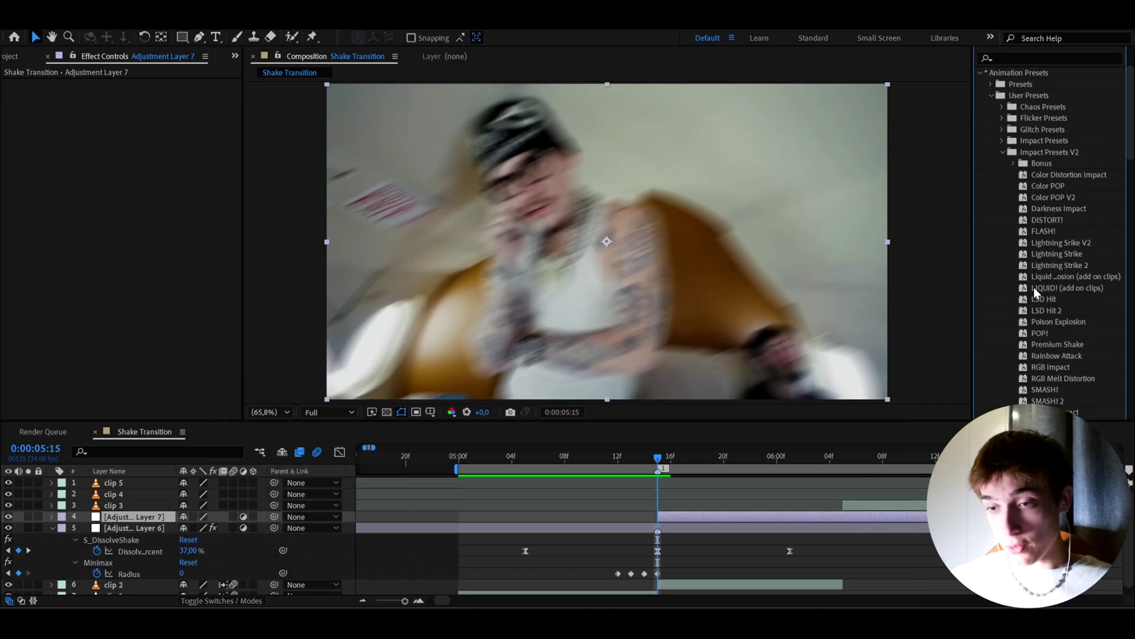
Drop the FLASH! preset onto Adjustment Layer 7 and preview from 05:05 to the cut
{"action": "left_click_drag", "start_coordinate": [1044, 229], "coordinate": [765, 456]}
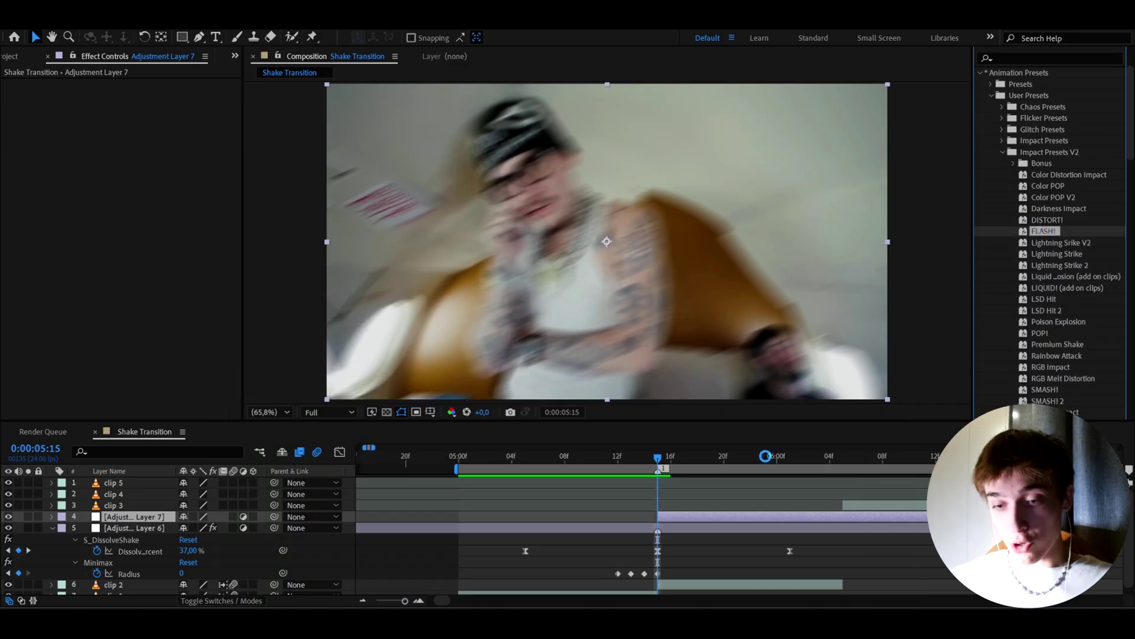
{"action": "left_click_drag", "start_coordinate": [677, 493], "coordinate": [663, 496]}
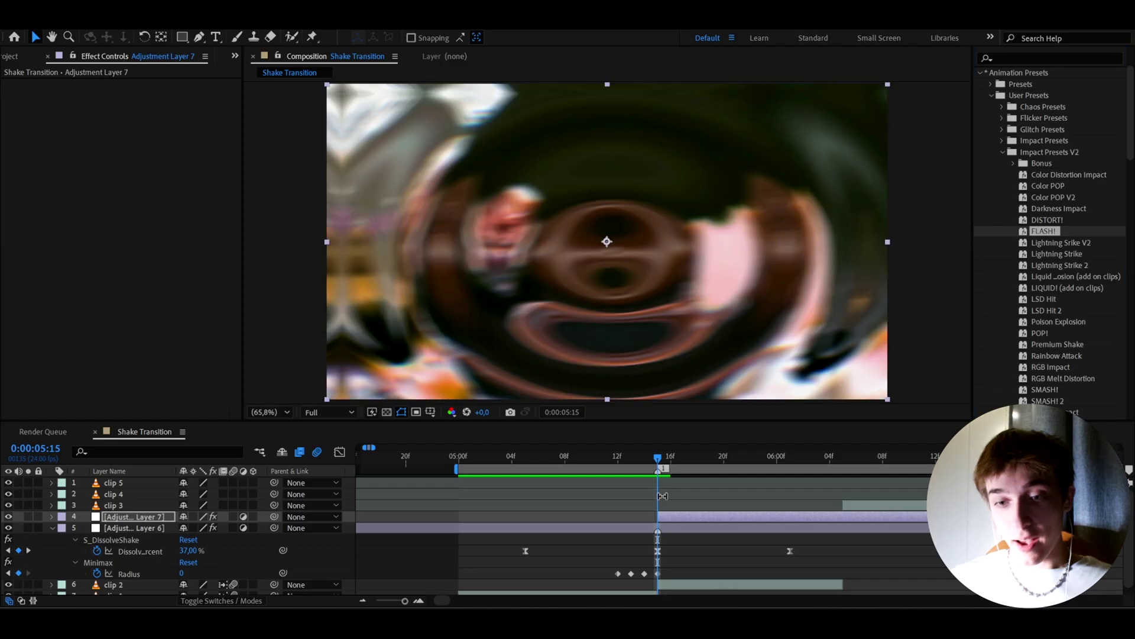
{"action": "left_click", "coordinate": [609, 532]}
{"action": "left_click", "coordinate": [527, 456]}
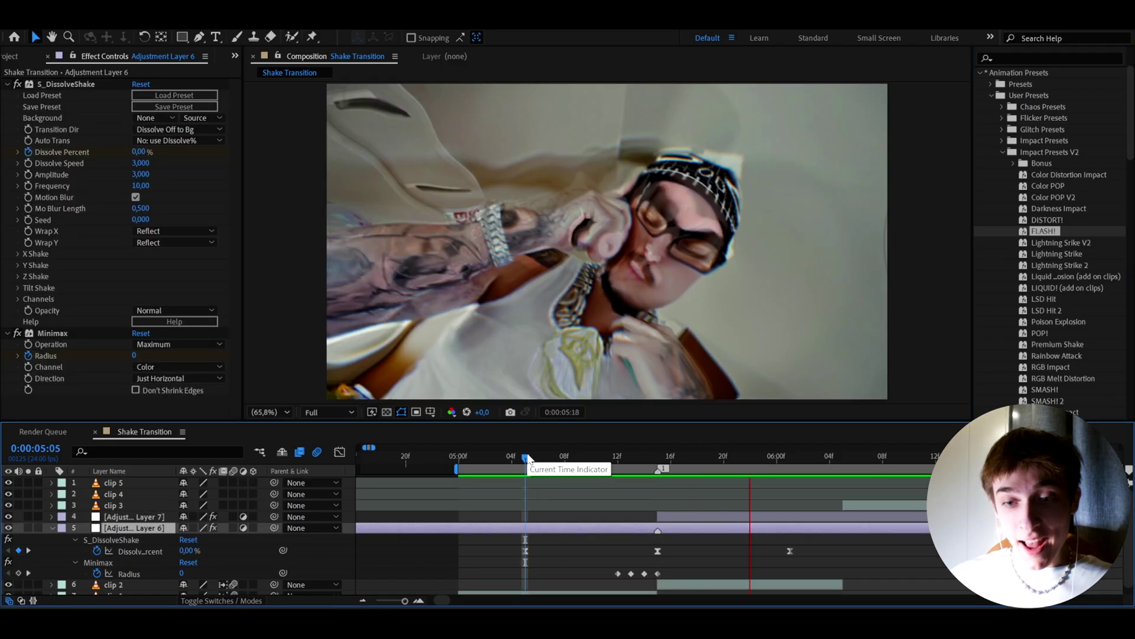
{"action": "key", "text": "space"}
{"action": "left_click", "coordinate": [659, 459]}
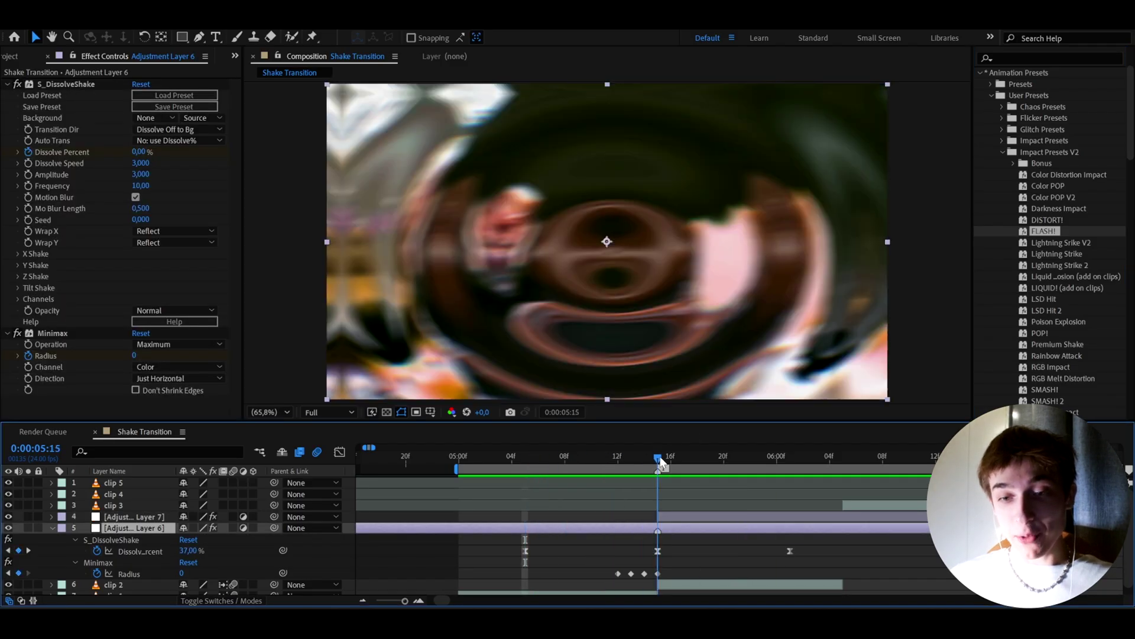
{"action": "left_click_drag", "start_coordinate": [662, 463], "coordinate": [602, 467]}
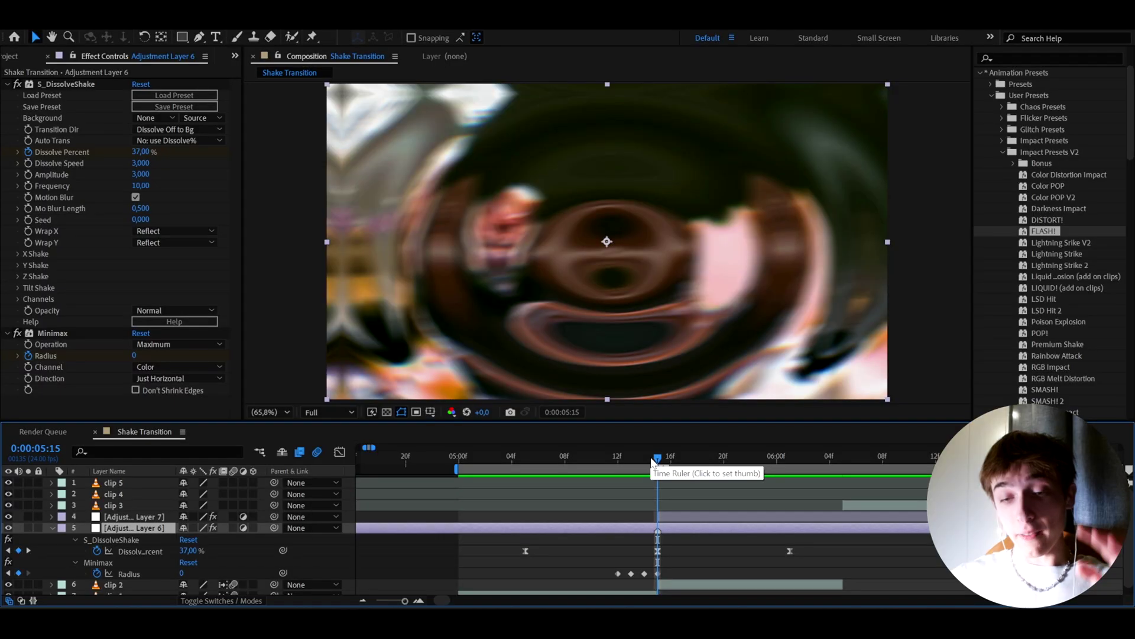
Replay the transition from 05:07 to 05:18 and settle the playhead back at 05:15
{"action": "left_click", "coordinate": [551, 459]}
{"action": "key", "text": "space"}
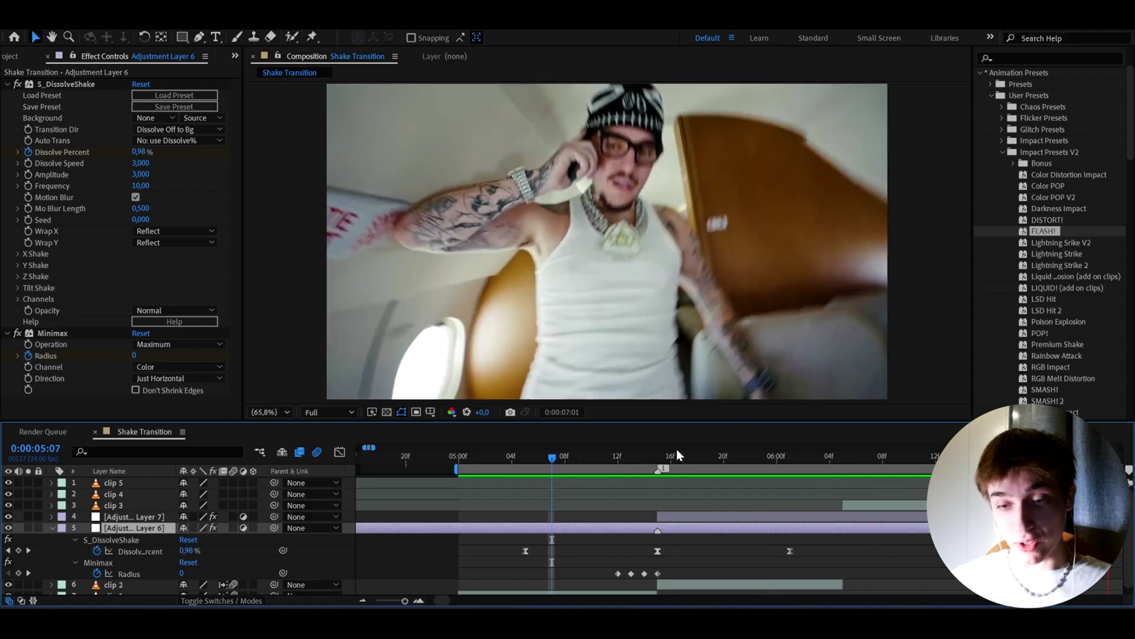
{"action": "left_click", "coordinate": [705, 458]}
{"action": "left_click_drag", "start_coordinate": [705, 458], "coordinate": [657, 456]}
{"action": "left_click", "coordinate": [53, 528]}
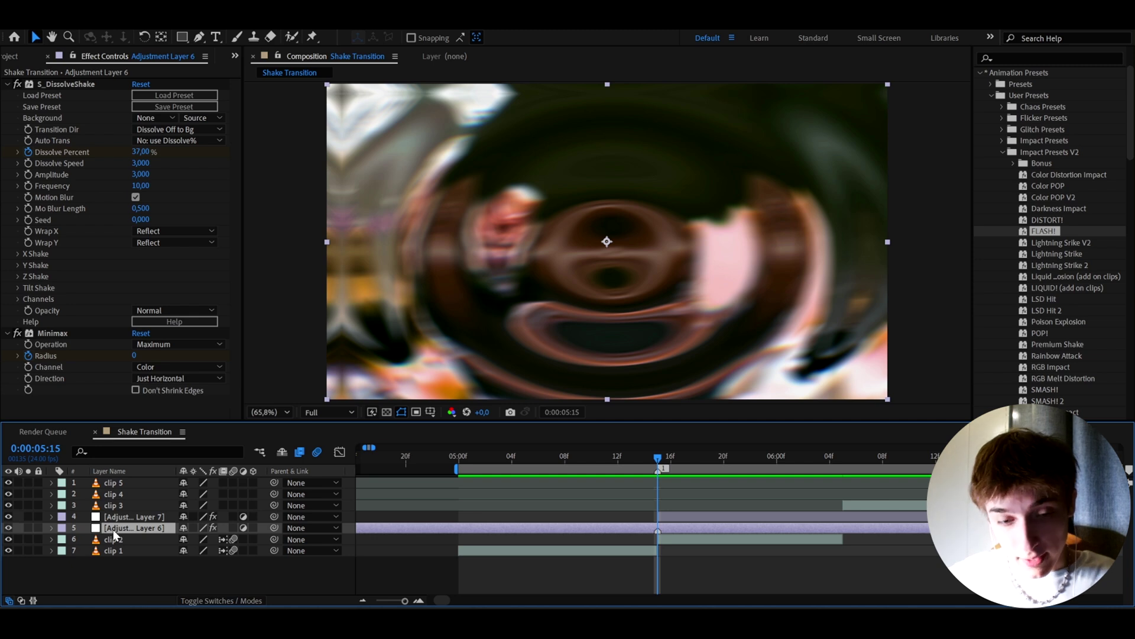
Rename Adjustment Layer 6 to 'shake' and duplicate it
{"action": "key", "text": "Return"}
{"action": "type", "text": "shake"}
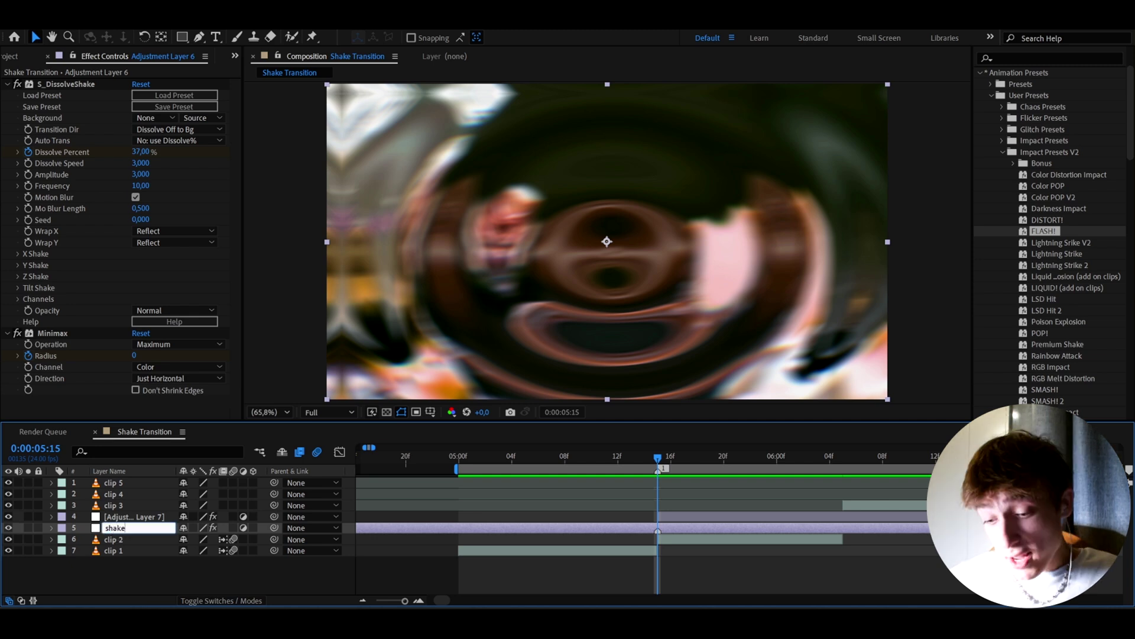
{"action": "key", "text": "Return"}
{"action": "key", "text": "ctrl+d"}
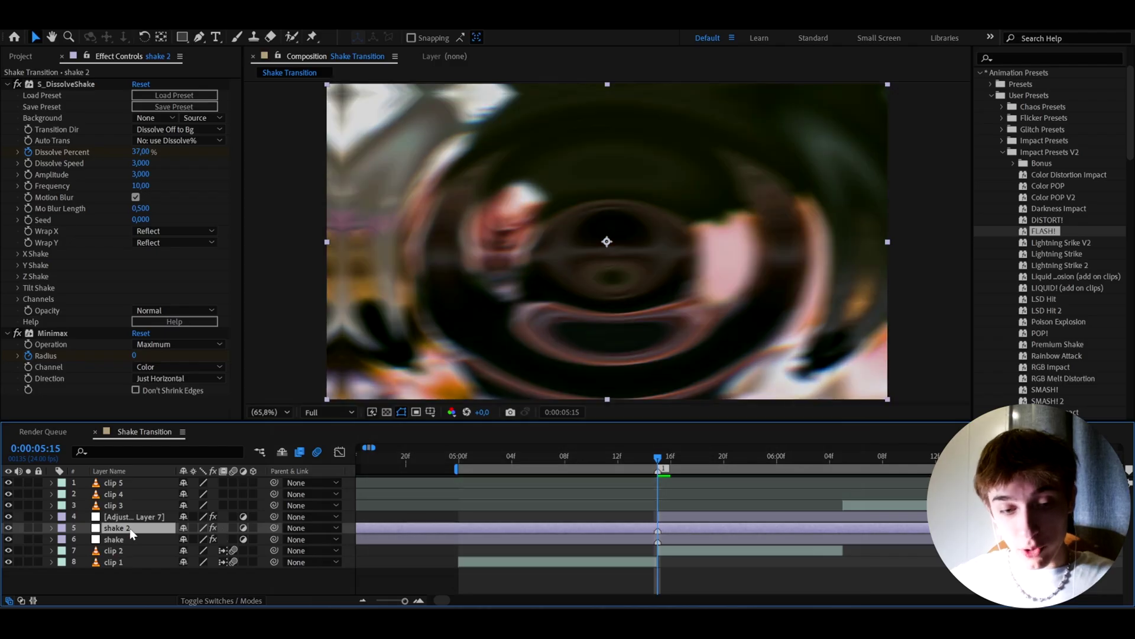
Move shake 2 above clip 3, start it at the 06:05 cut, and preview the transition
{"action": "left_click_drag", "start_coordinate": [131, 534], "coordinate": [131, 507]}
{"action": "left_click", "coordinate": [843, 458]}
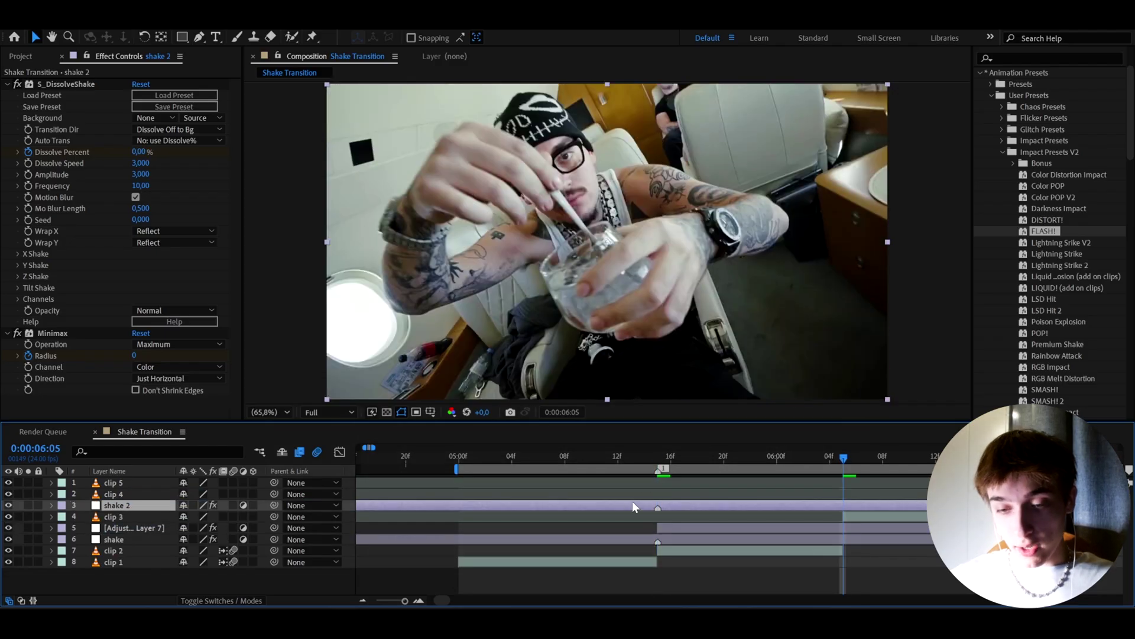
{"action": "left_click_drag", "start_coordinate": [620, 508], "coordinate": [807, 513]}
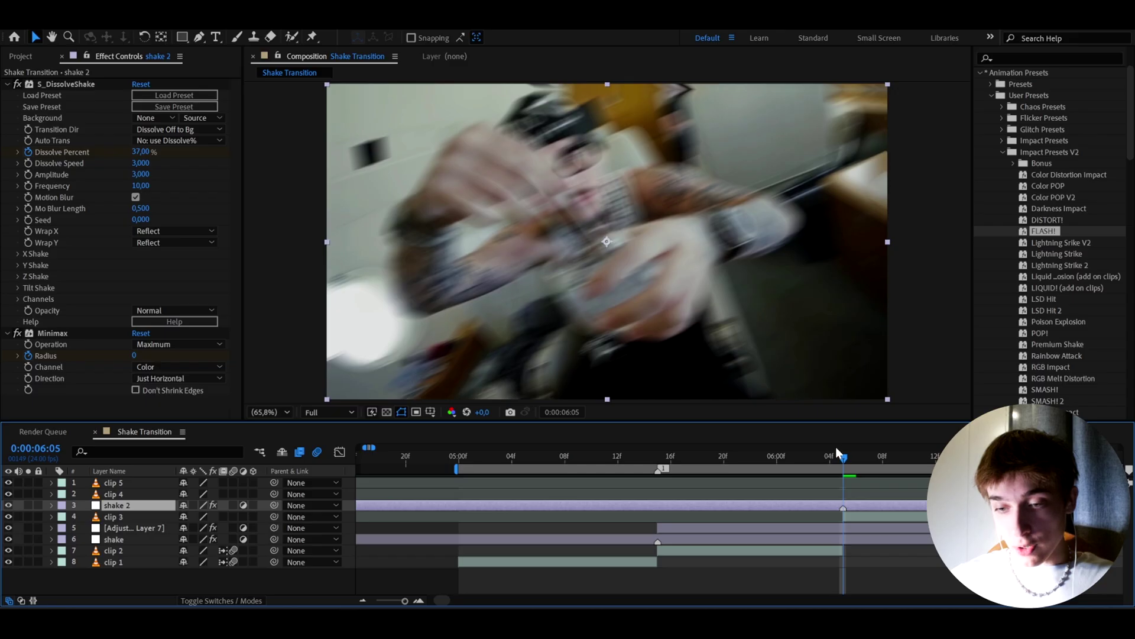
{"action": "left_click_drag", "start_coordinate": [806, 459], "coordinate": [843, 468]}
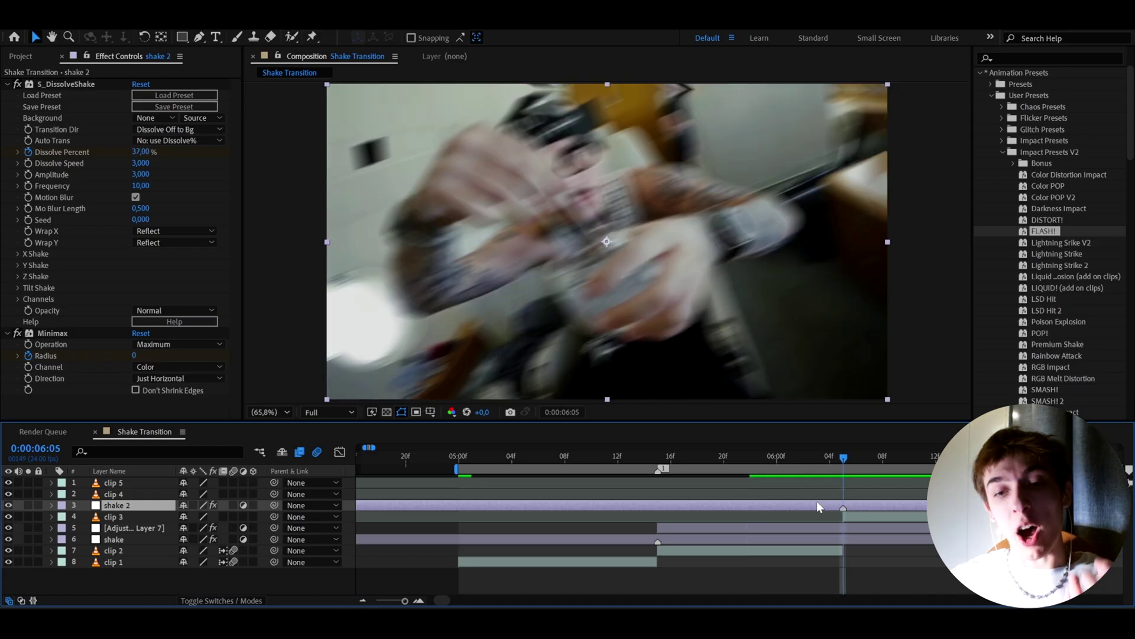
Add an adjustment layer trimmed to start at 06:05, open Impact Presets for Insane Chroma Distortion, and preview the cut
{"action": "key", "text": "ctrl+alt+y"}
{"action": "key", "text": "alt+bracketleft"}
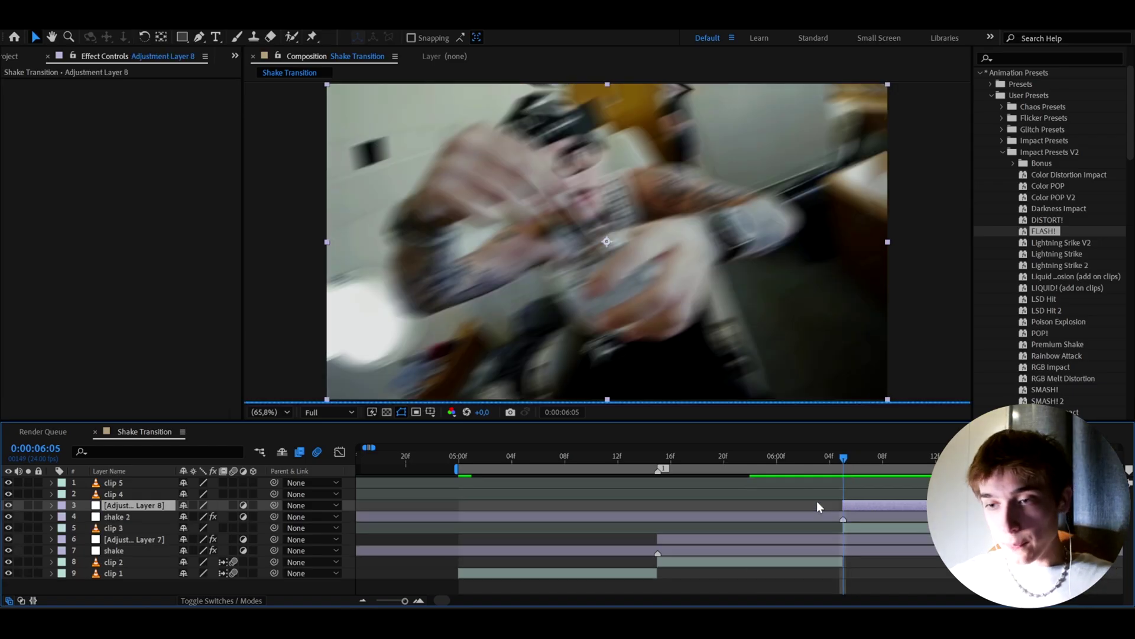
{"action": "left_click", "coordinate": [1003, 142]}
{"action": "left_click", "coordinate": [1003, 141]}
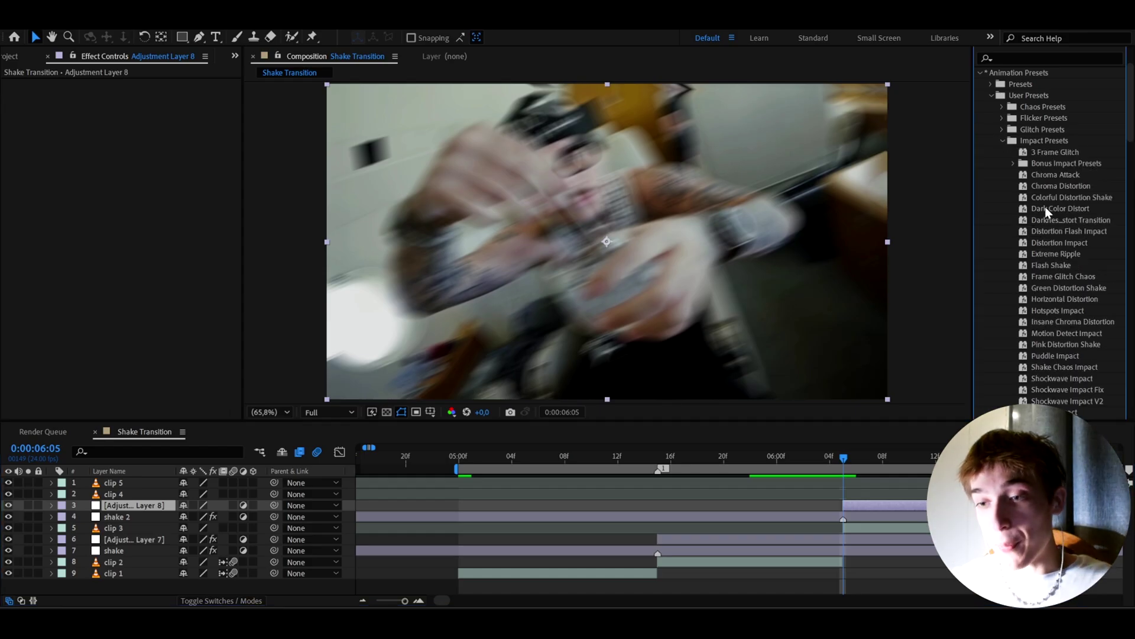
{"action": "scroll", "coordinate": [1056, 246], "scroll_direction": "down", "scroll_amount": 2}
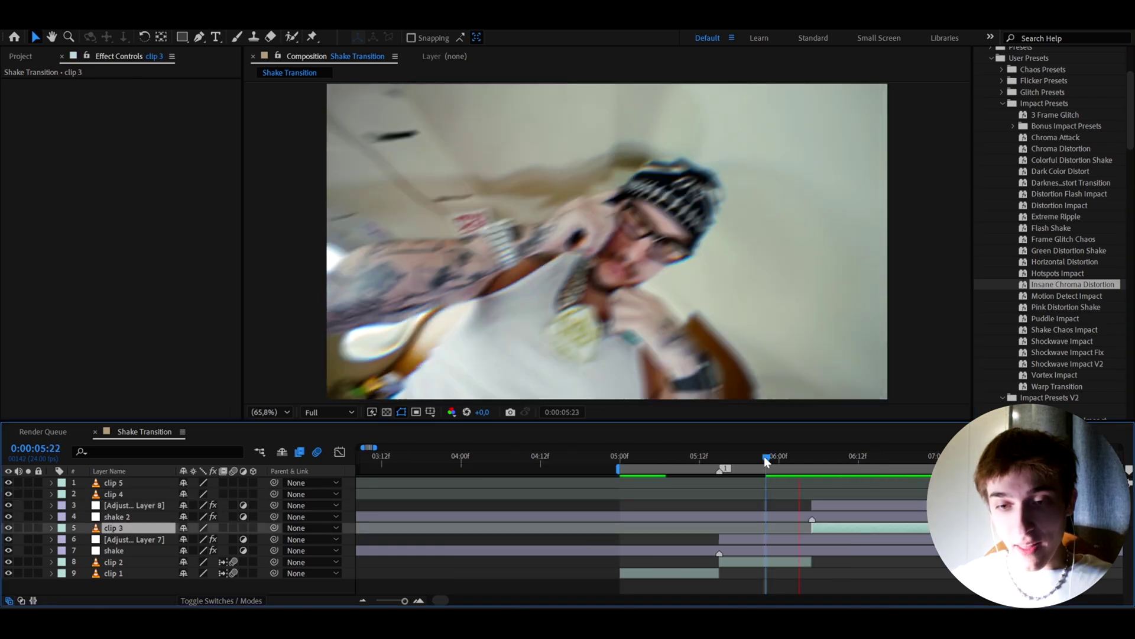
{"action": "mouse_move", "coordinate": [764, 456]}
{"action": "left_mouse_down"}
{"action": "mouse_move", "coordinate": [839, 465]}
{"action": "mouse_move", "coordinate": [806, 473]}
{"action": "mouse_move", "coordinate": [891, 465]}
{"action": "mouse_move", "coordinate": [777, 464]}
{"action": "left_mouse_up"}
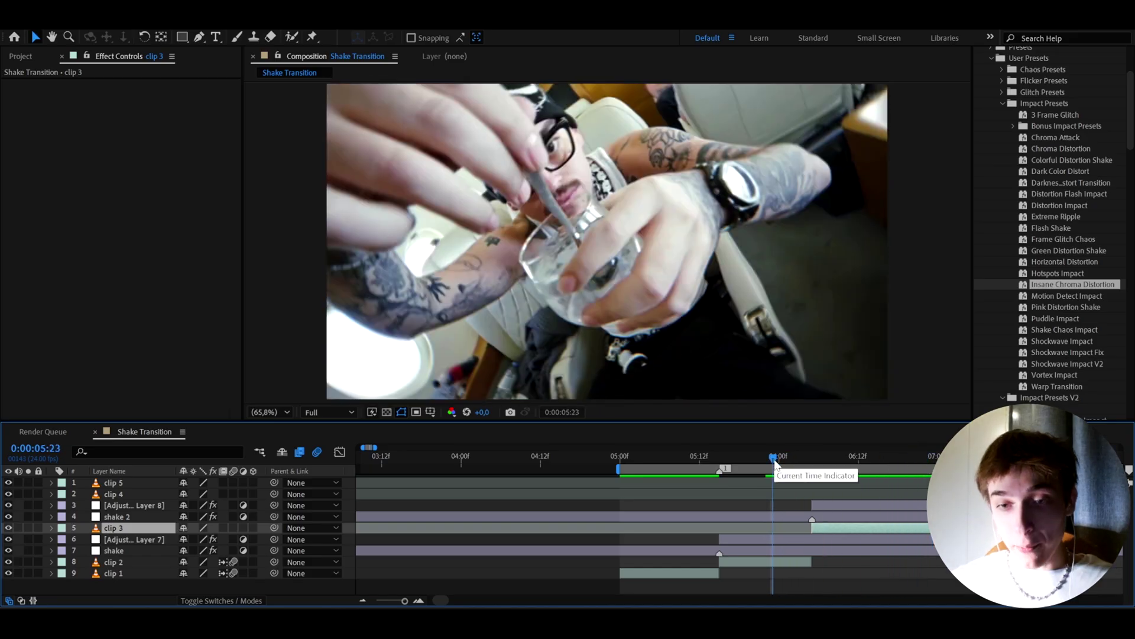
Apply the Impact Presets V2 POP! preset to Adjustment Layer 9 at the 07:00 cut
{"action": "double_click", "coordinate": [1059, 284]}
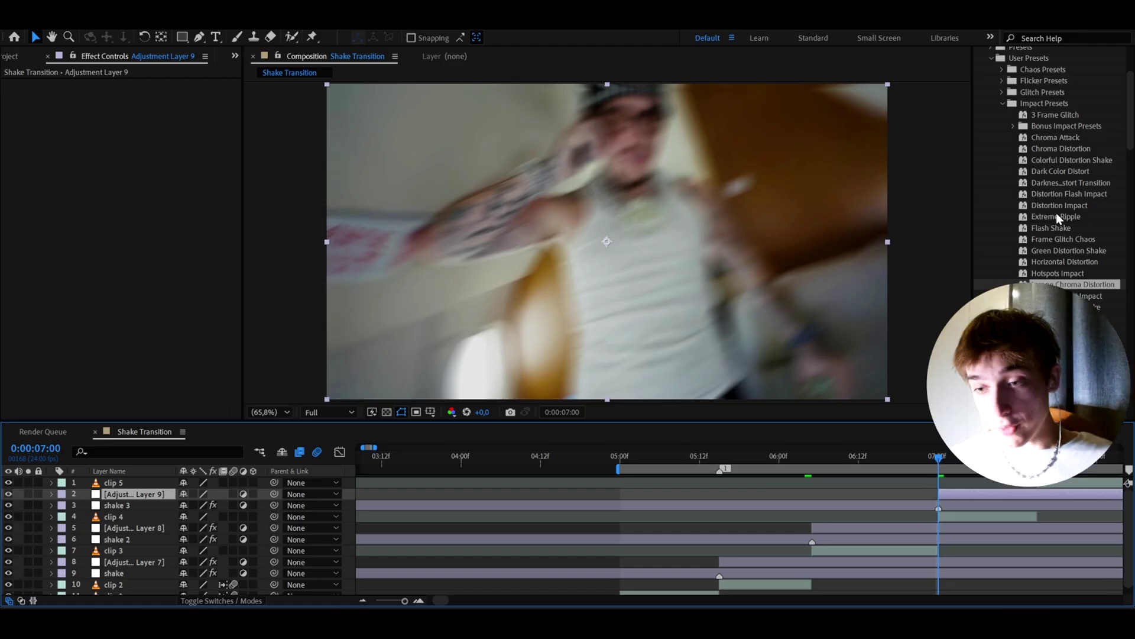
{"action": "scroll", "coordinate": [1056, 212], "scroll_direction": "down", "scroll_amount": 10}
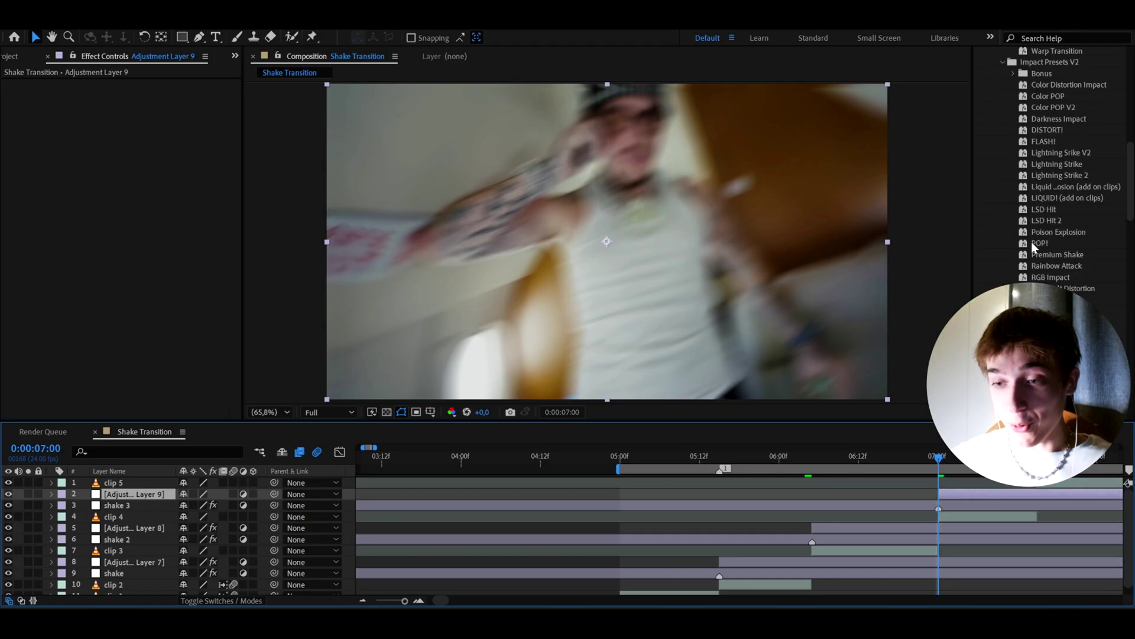
{"action": "left_click_drag", "start_coordinate": [1040, 243], "coordinate": [1017, 465]}
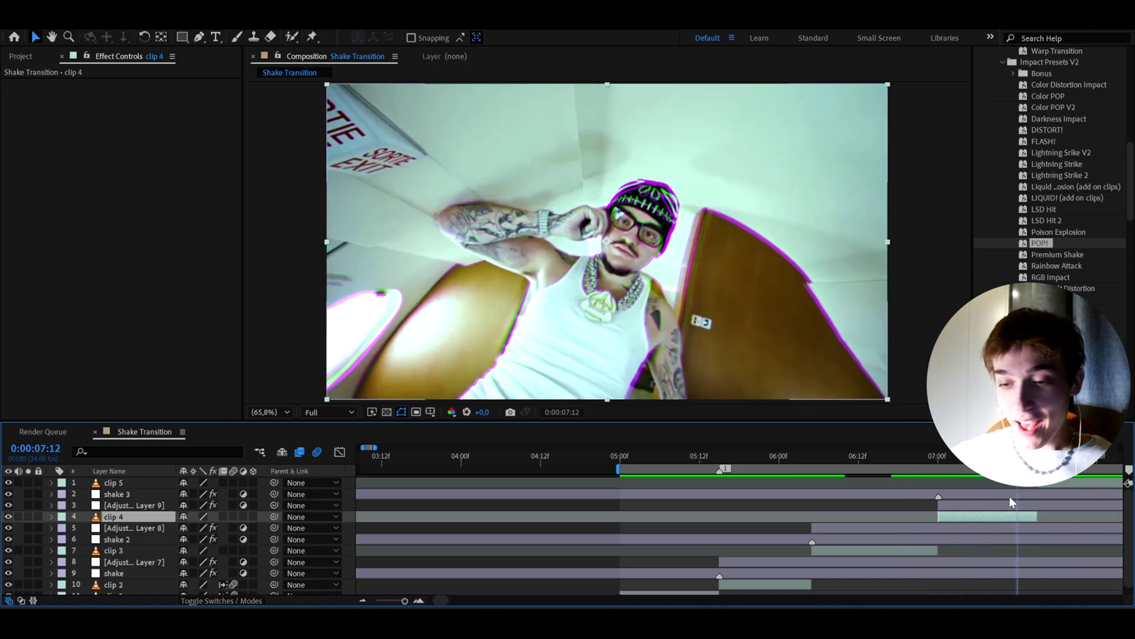
Select shake 3 to check its S_DissolveShake and horizontal Minimax effect settings
{"action": "left_click", "coordinate": [1010, 495]}
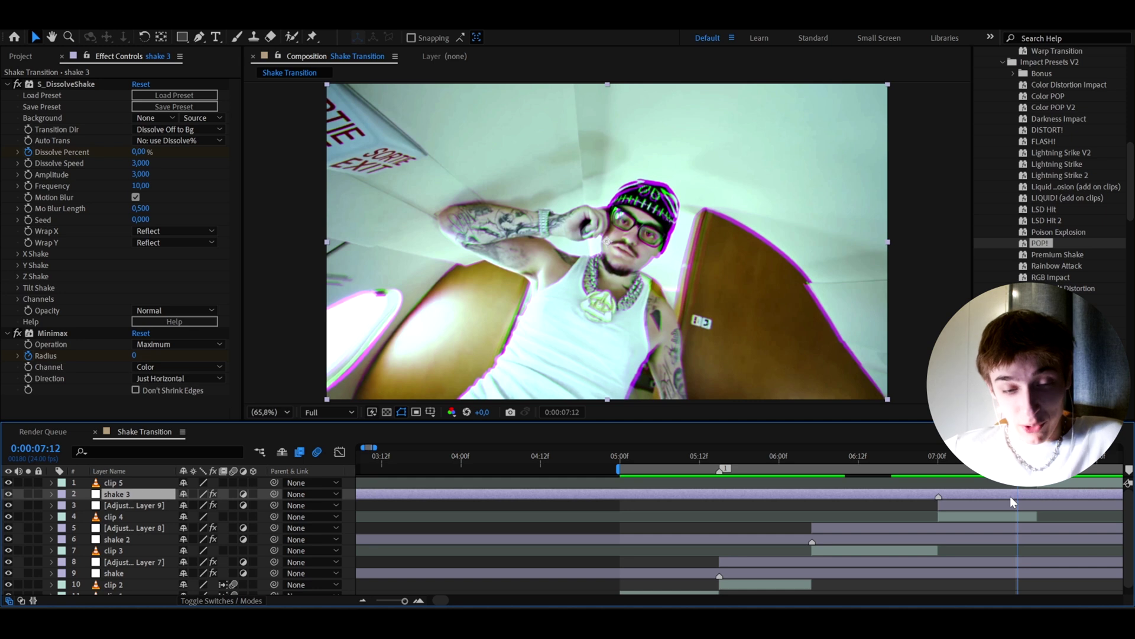